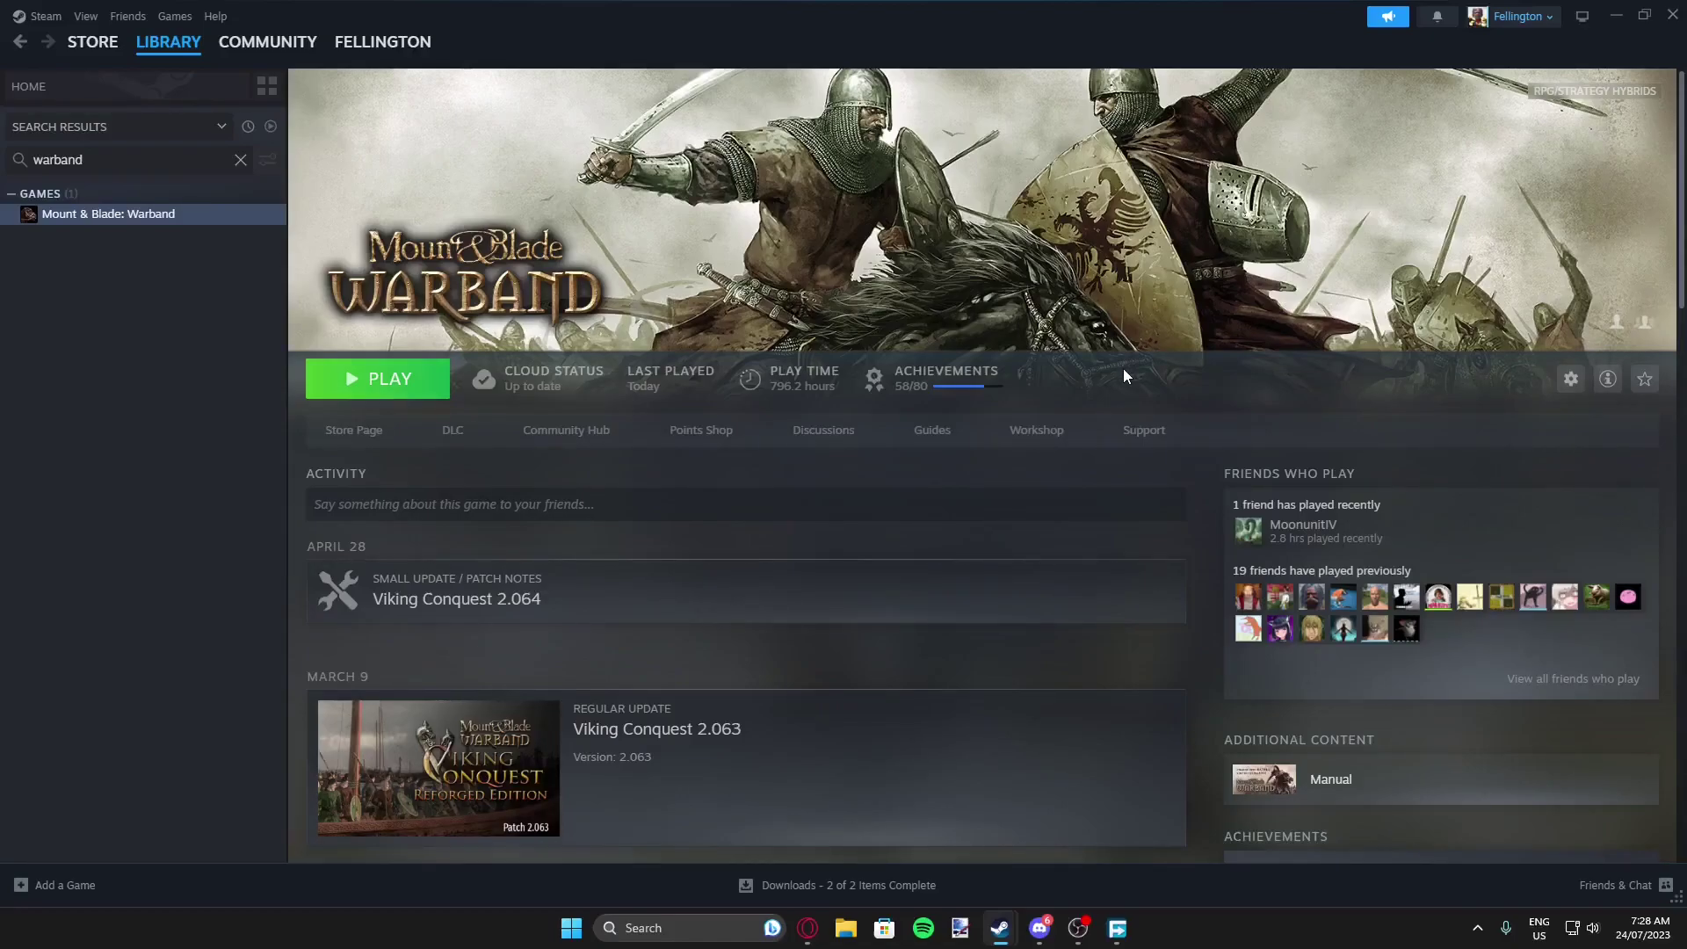
# Open the Diplomacy mod's page from Warband's Top Rated Workshop items.
pyautogui.click(1050, 436)
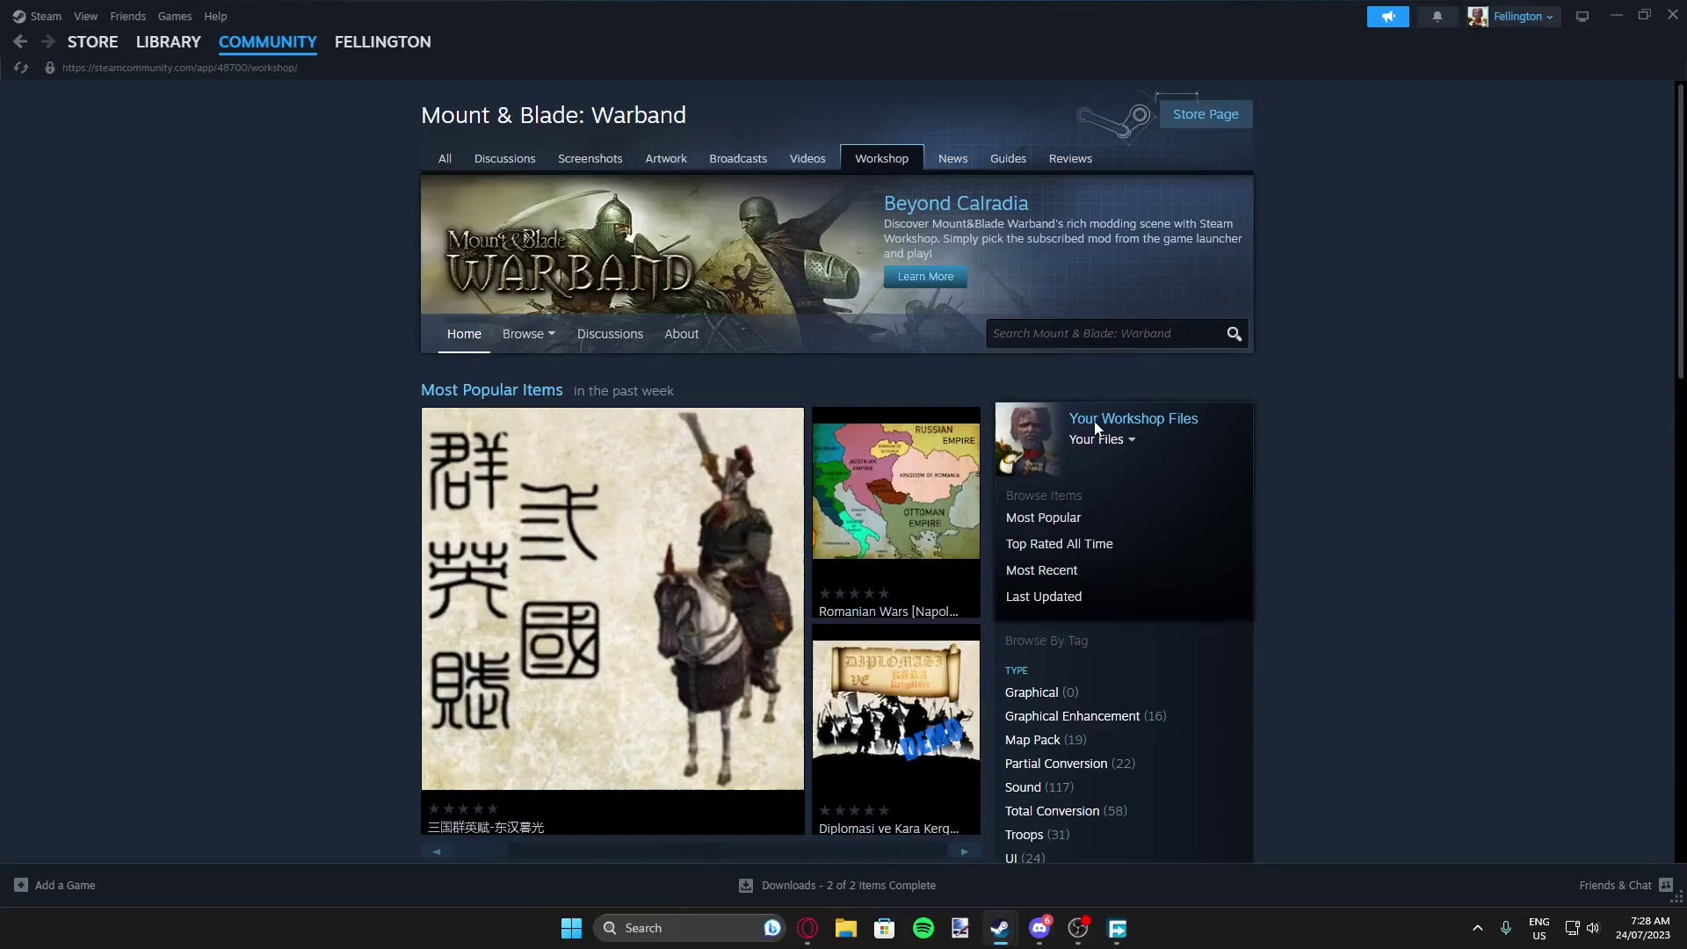
pyautogui.click(1076, 550)
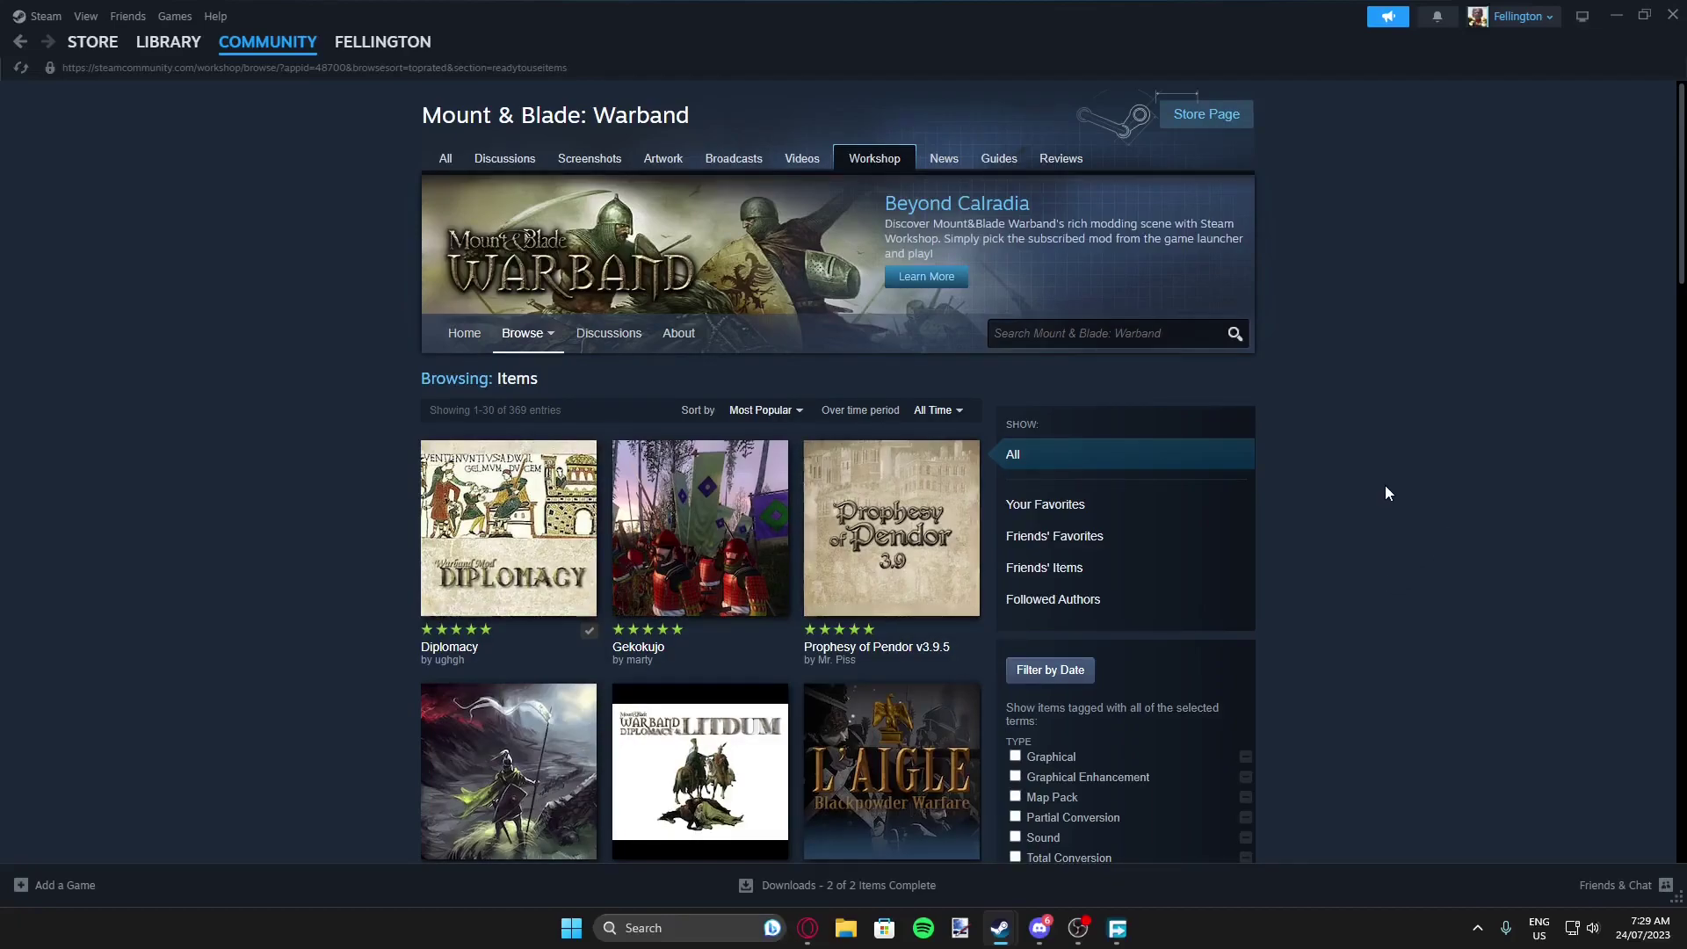
pyautogui.scroll(-2, 1299, 337)
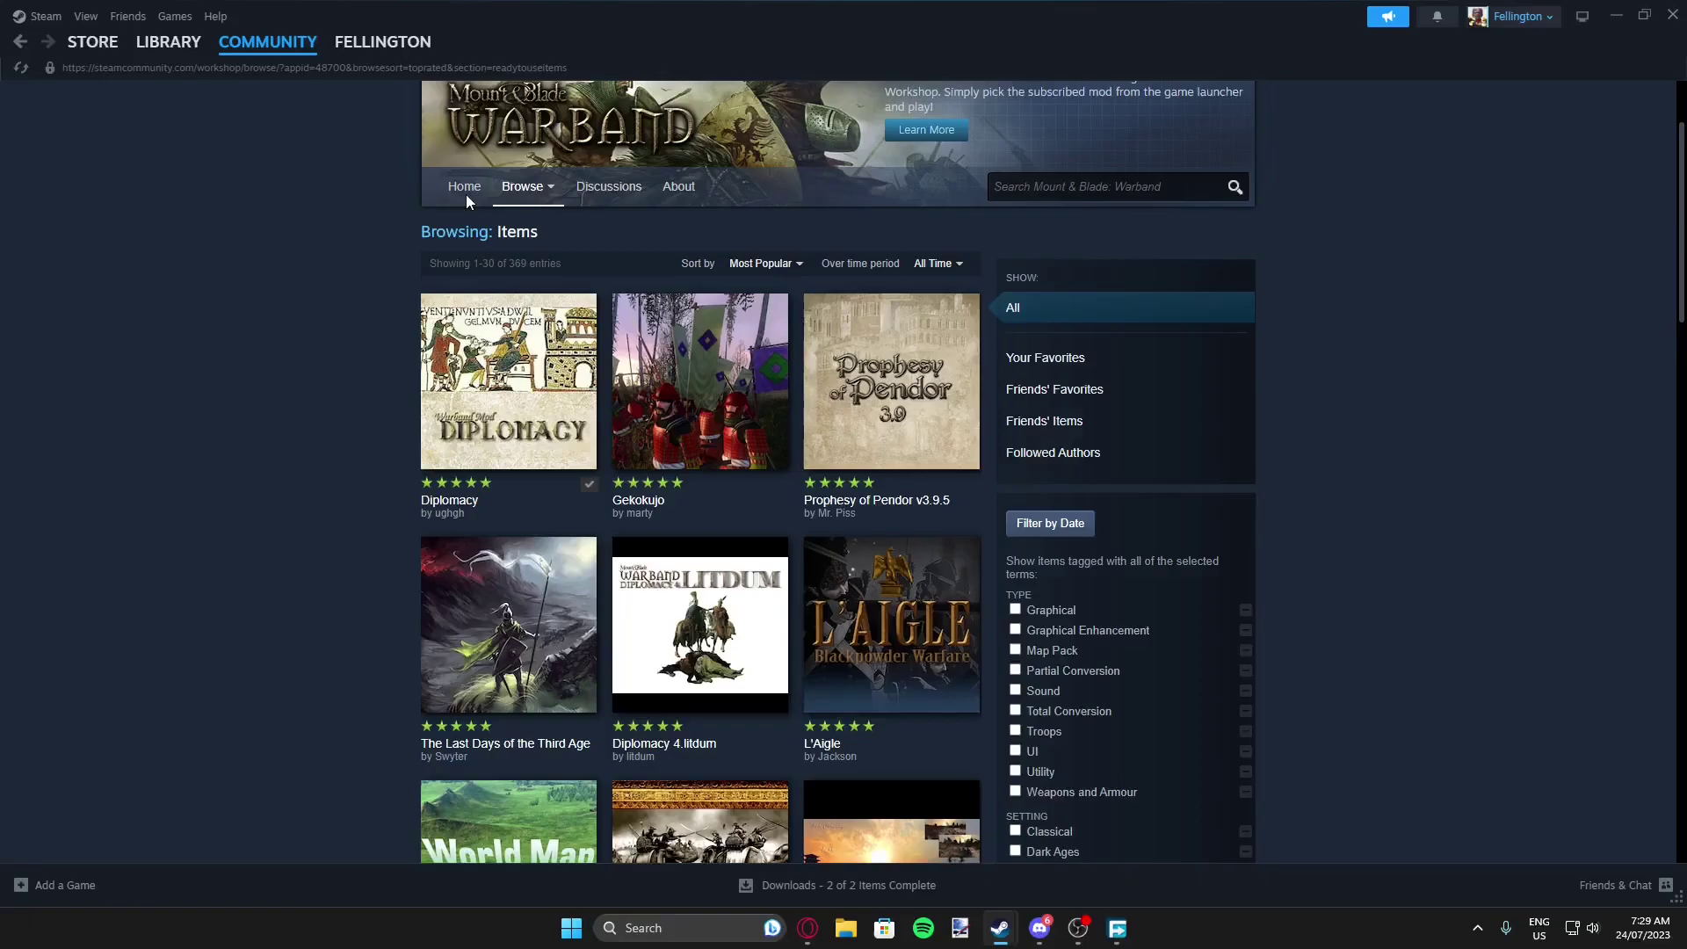
pyautogui.scroll(-3, 700, 397)
pyautogui.scroll(3, 502, 388)
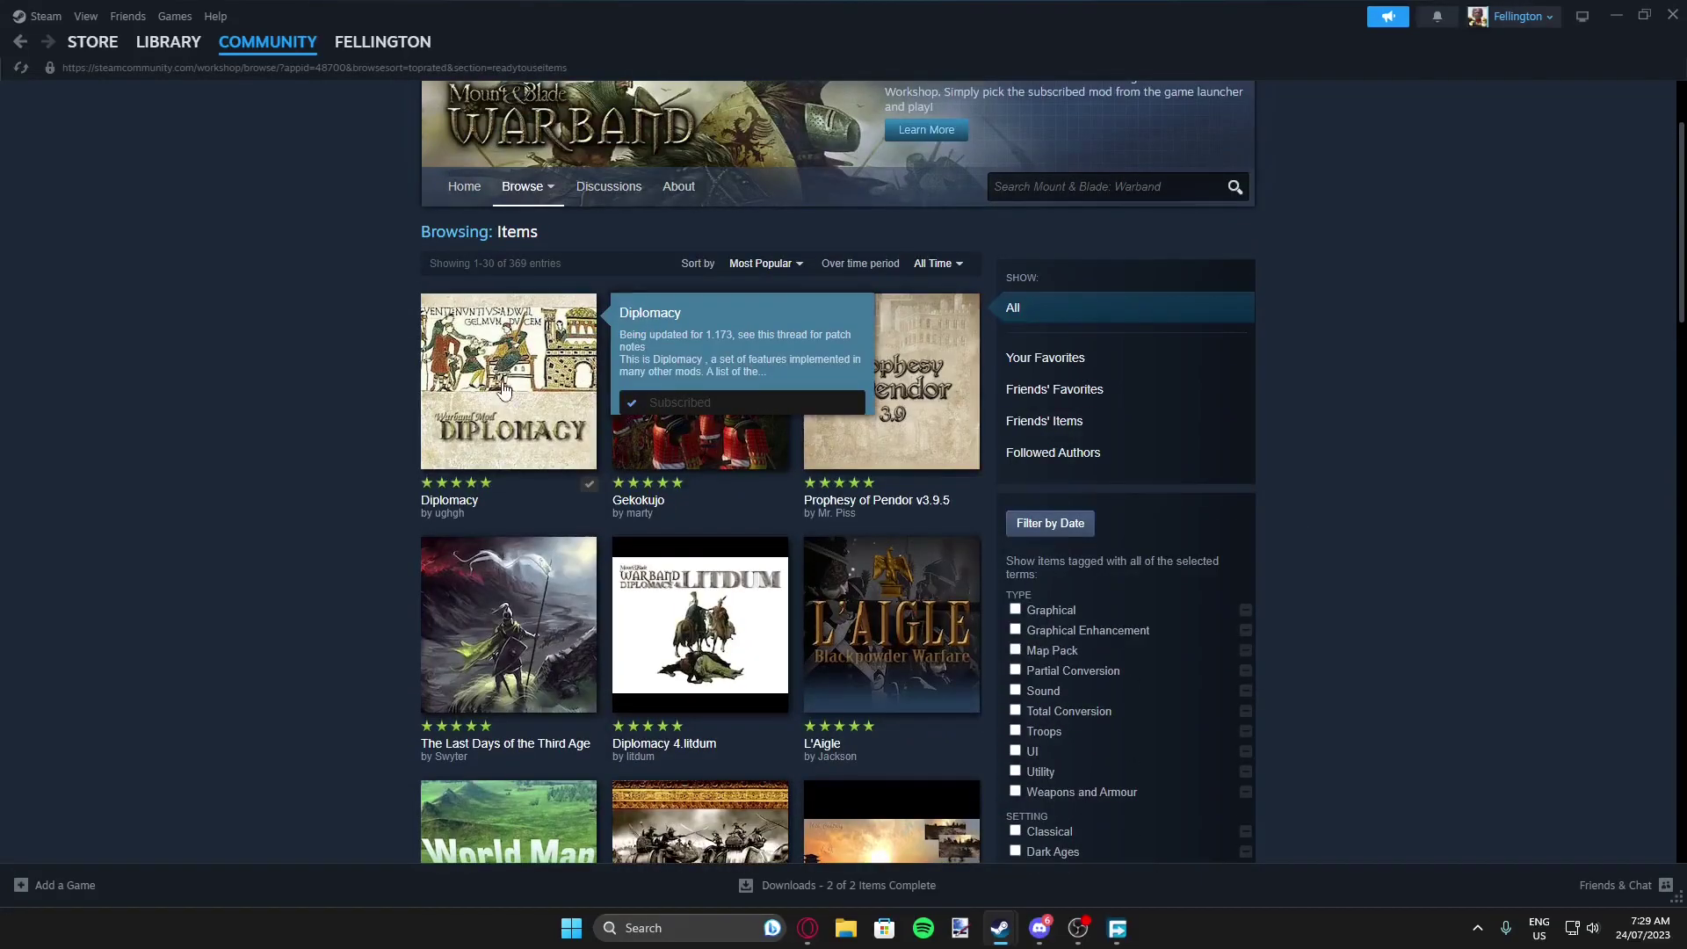
pyautogui.click(502, 388)
pyautogui.scroll(-4, 1062, 523)
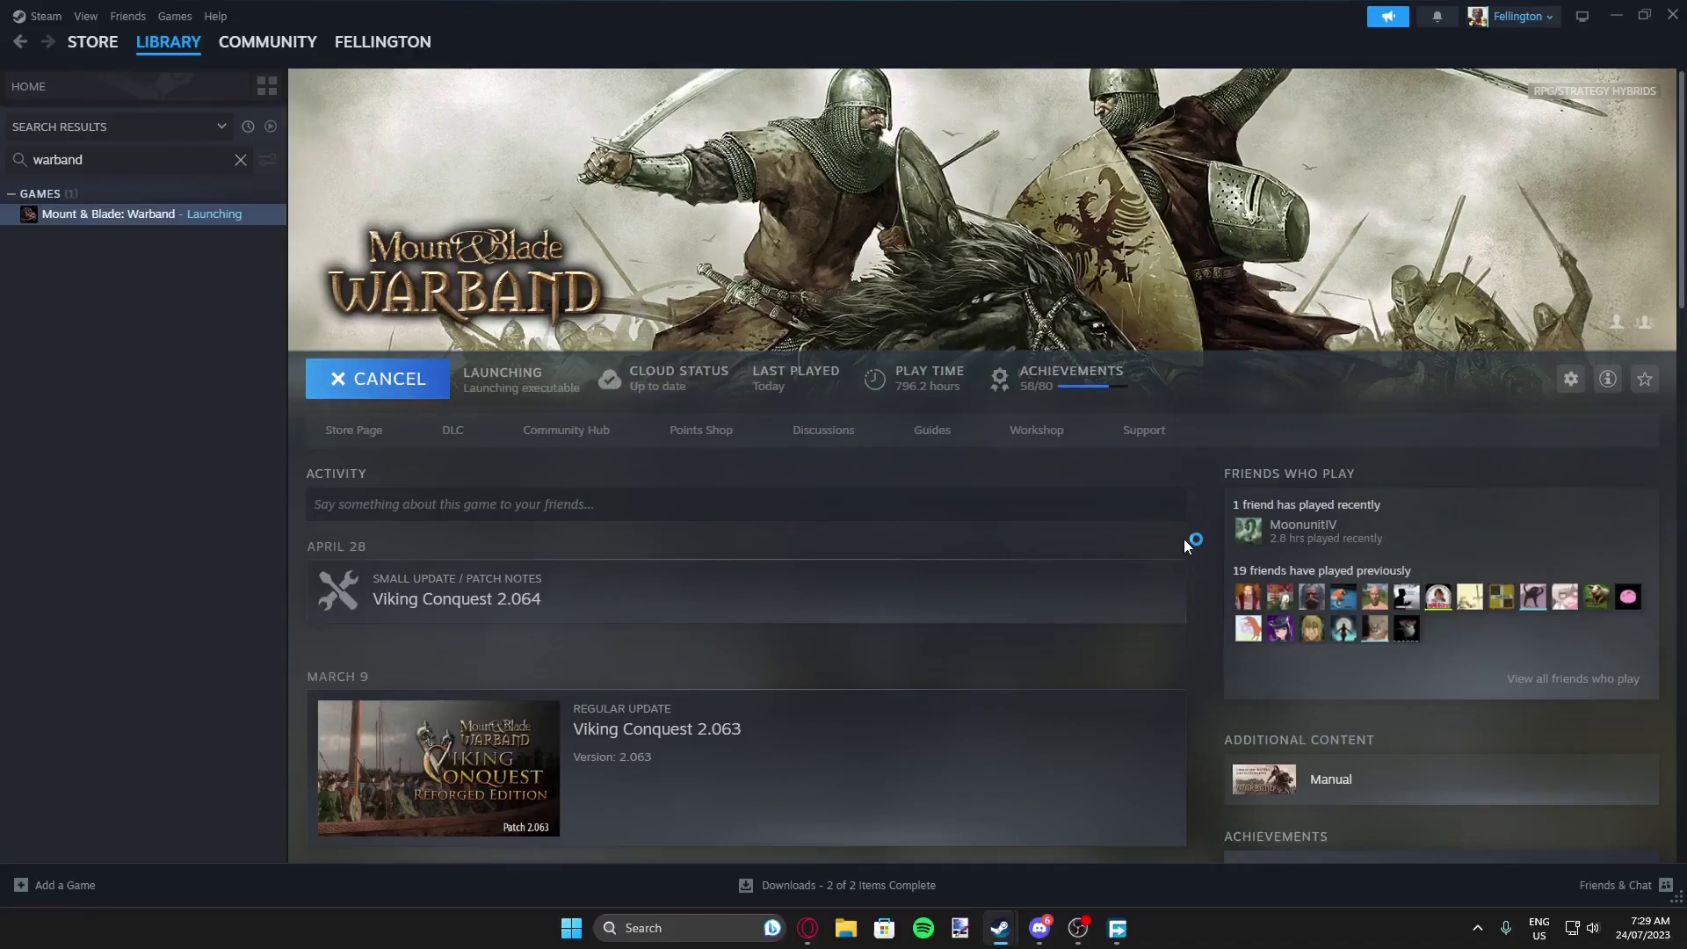
# Choose Diplomacy as the launcher's current module, then cancel the Warband launcher.
pyautogui.click(785, 377)
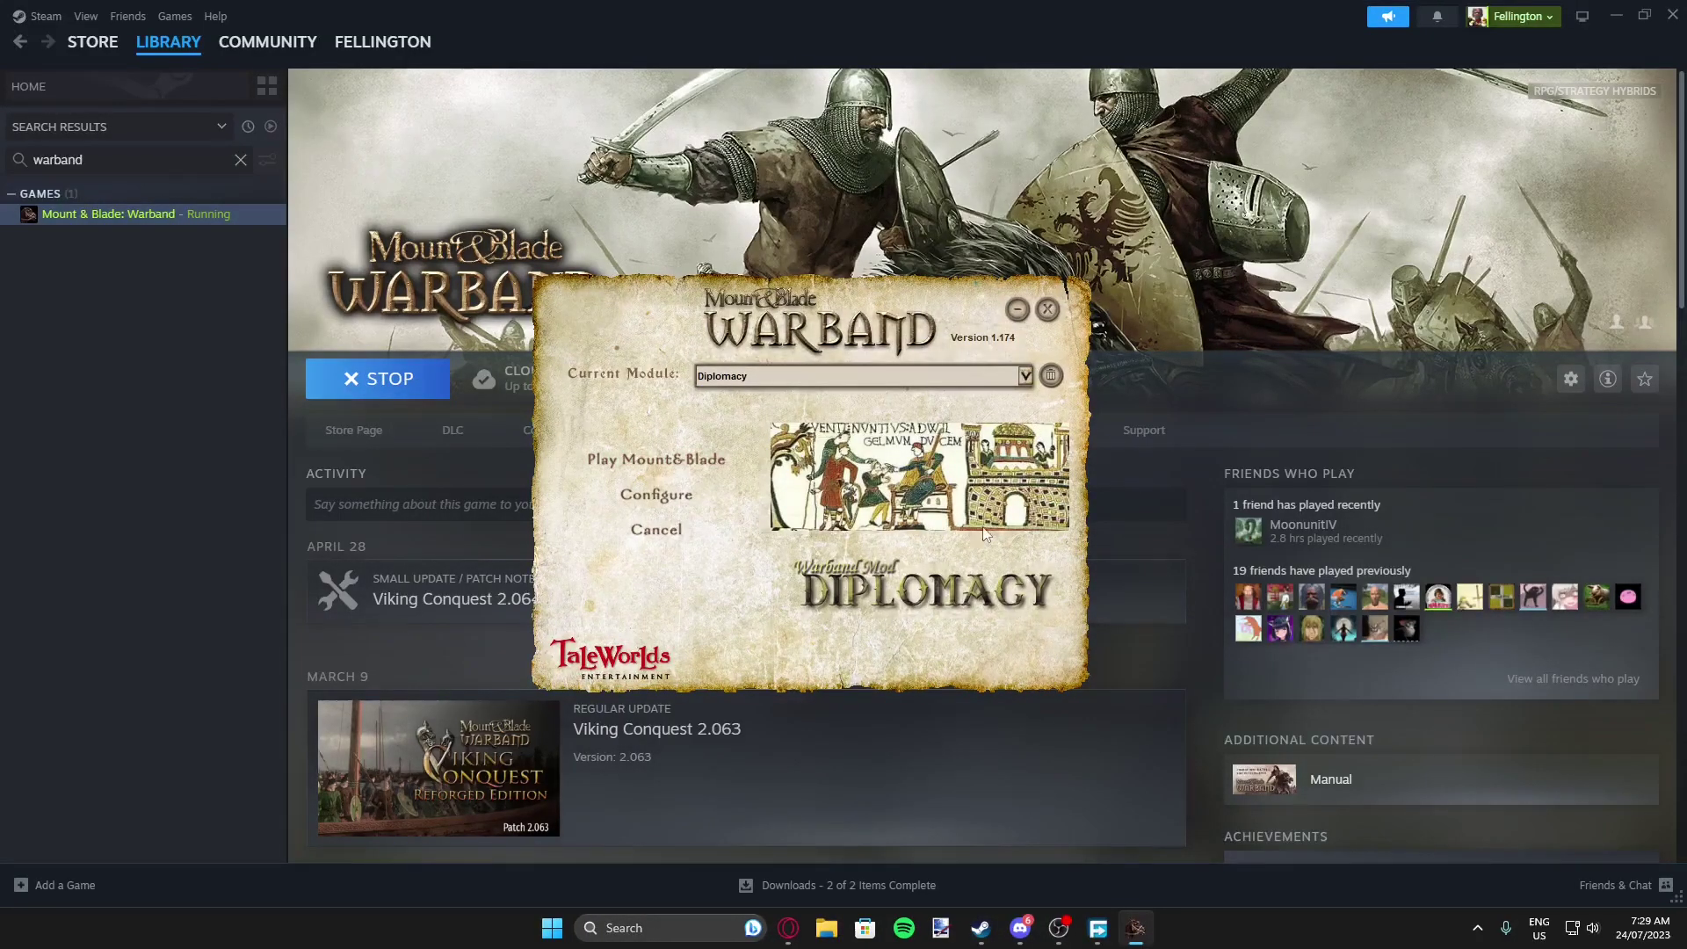
pyautogui.click(654, 528)
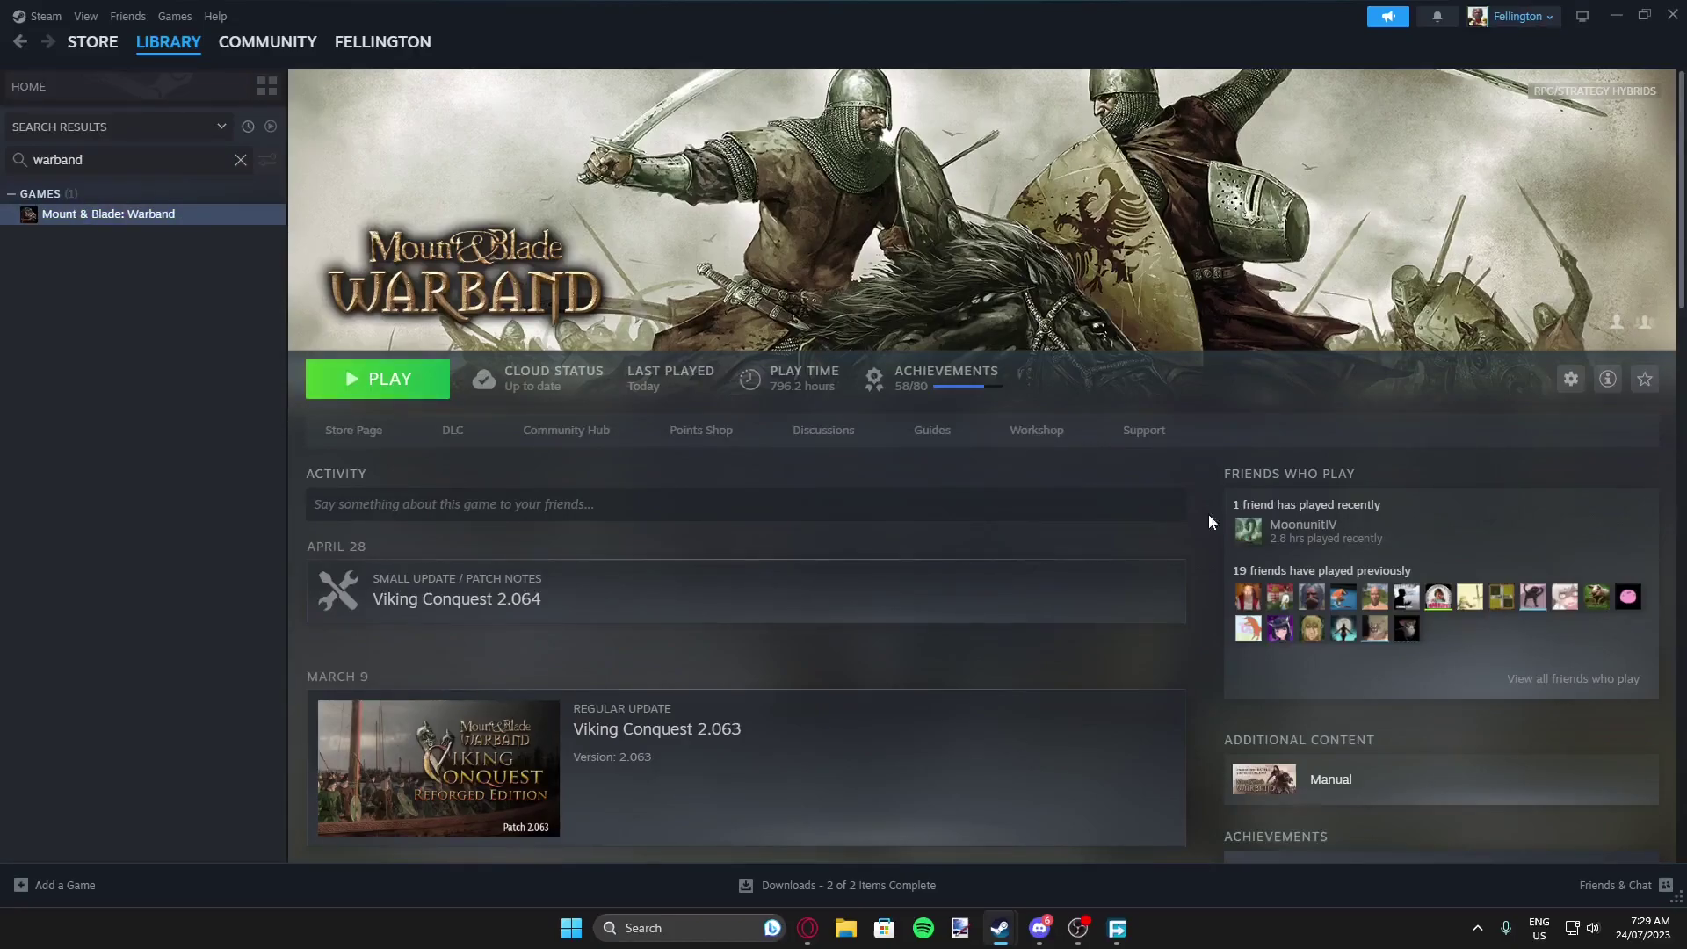
# In the ModDB browser, list Warband mods and open A Clash of Kings (Game of Thrones).
pyautogui.click(808, 926)
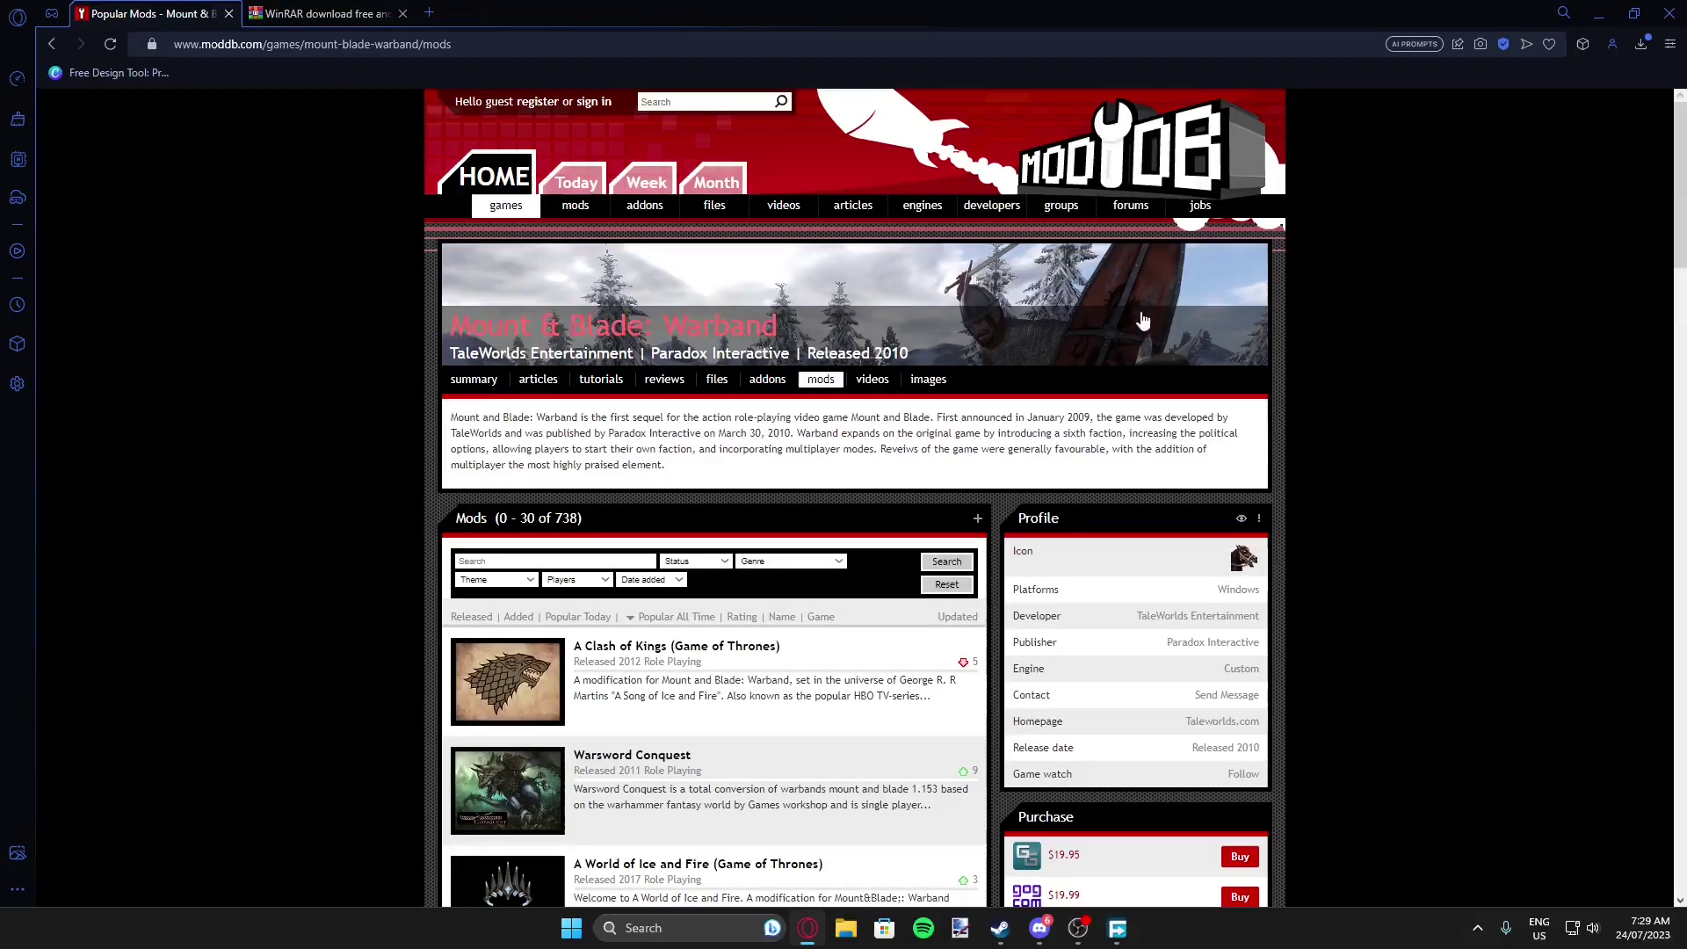
pyautogui.click(820, 391)
pyautogui.scroll(-1, 820, 391)
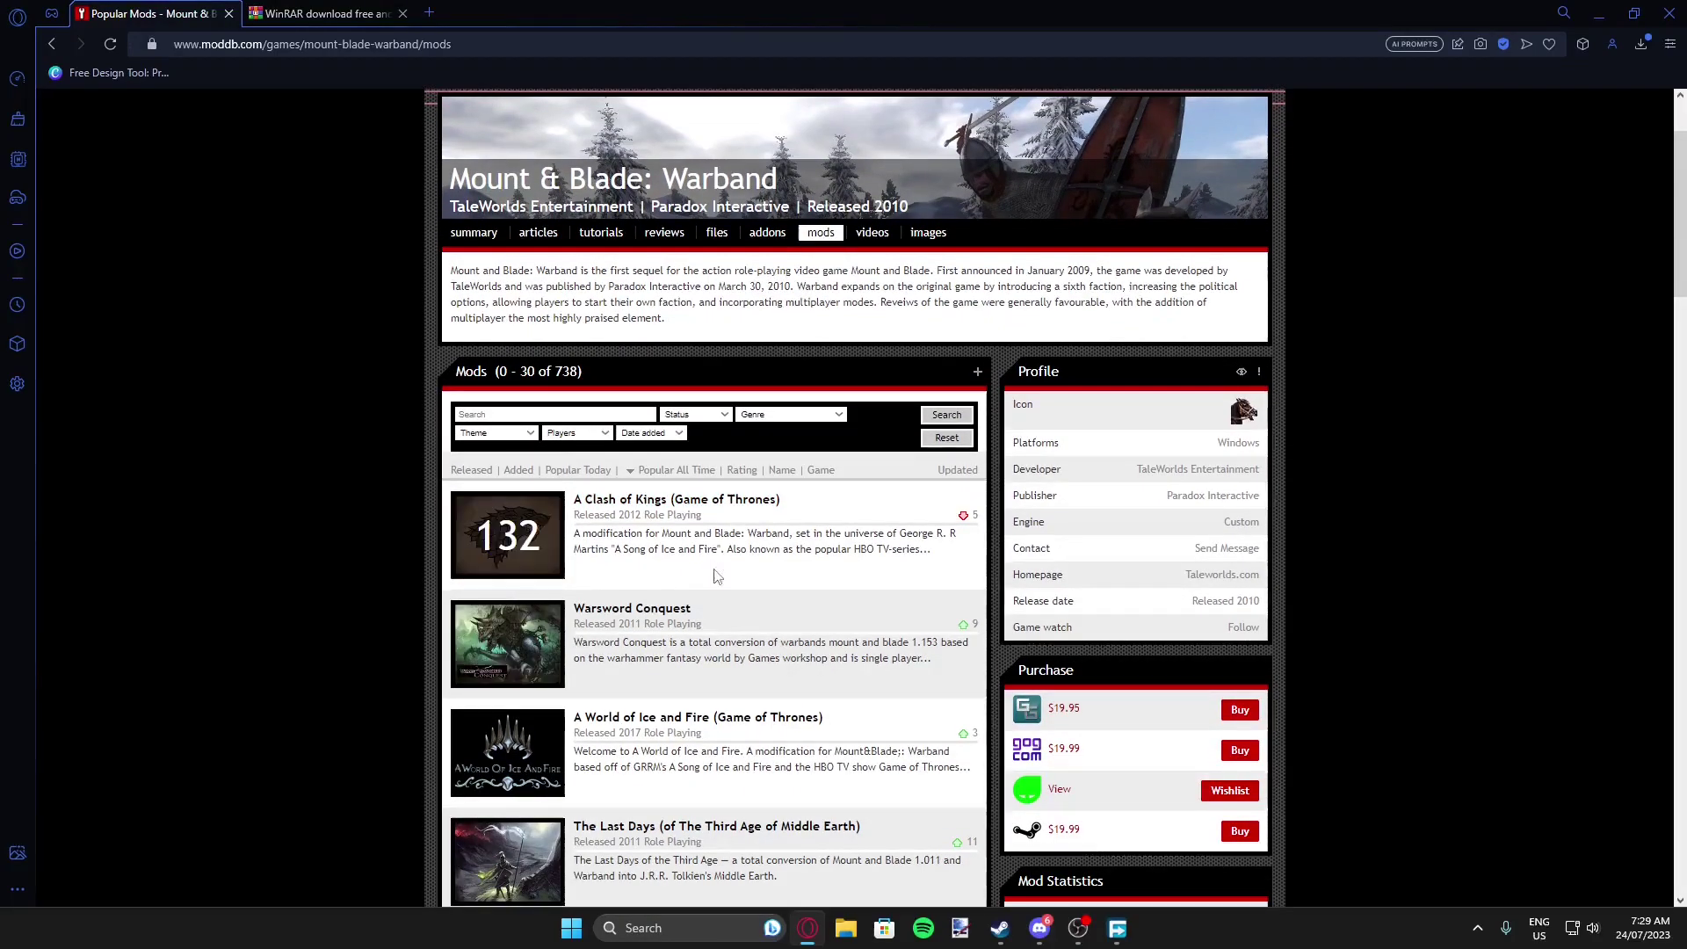
pyautogui.scroll(-2, 711, 483)
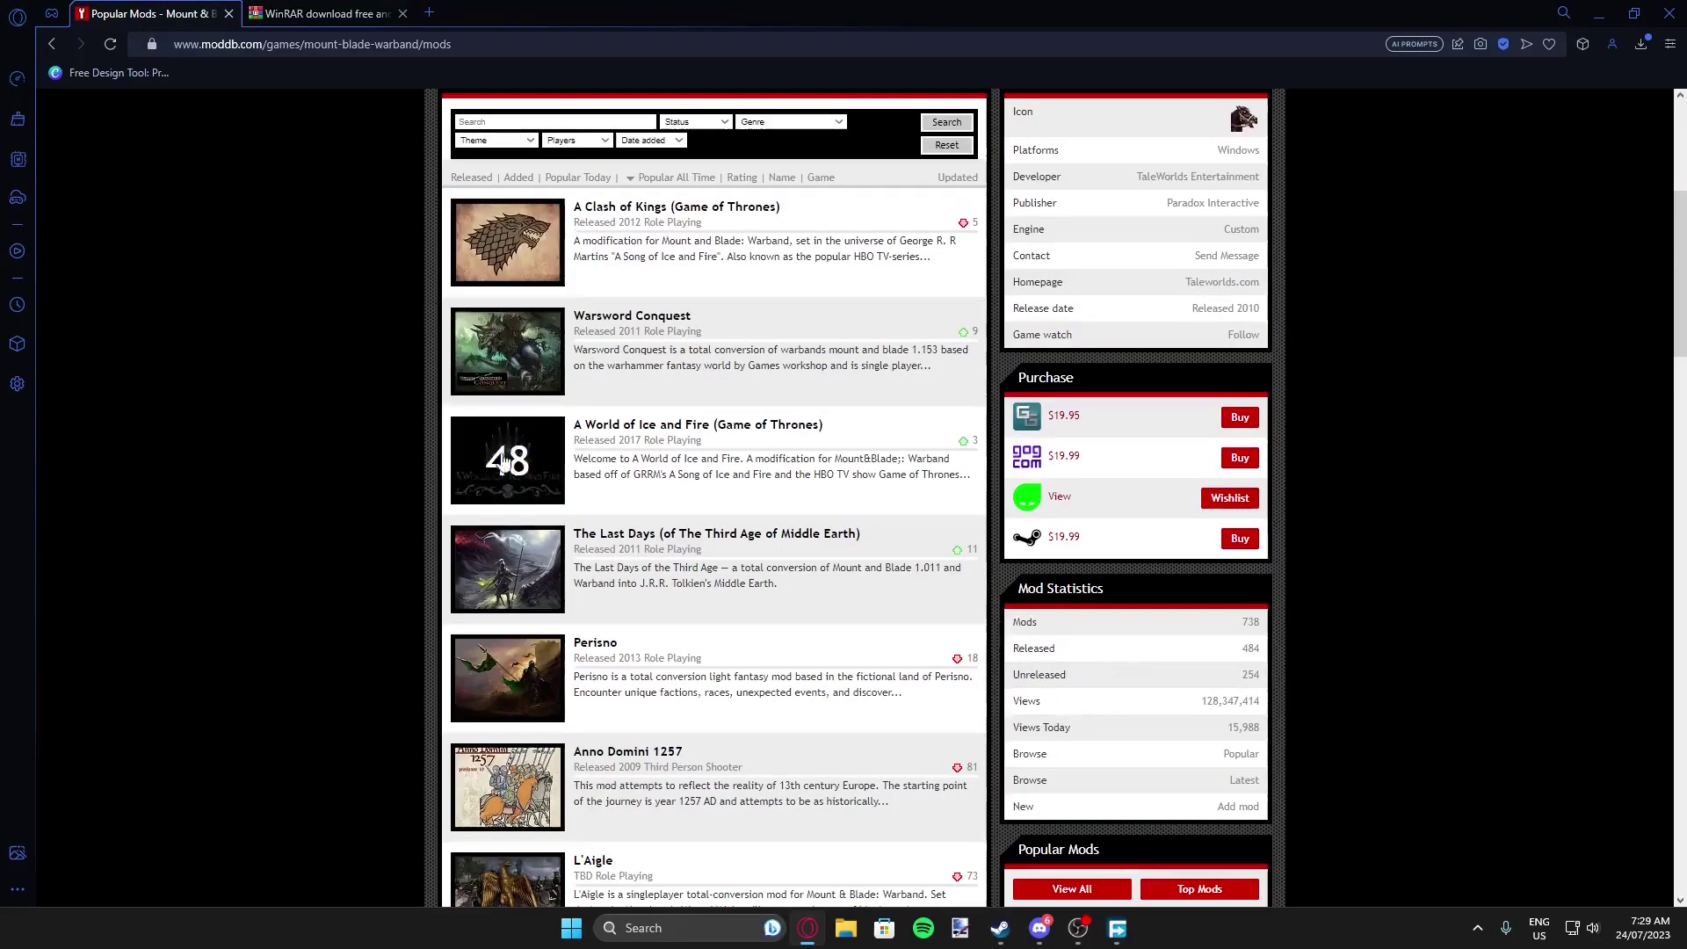
pyautogui.scroll(3, 990, 529)
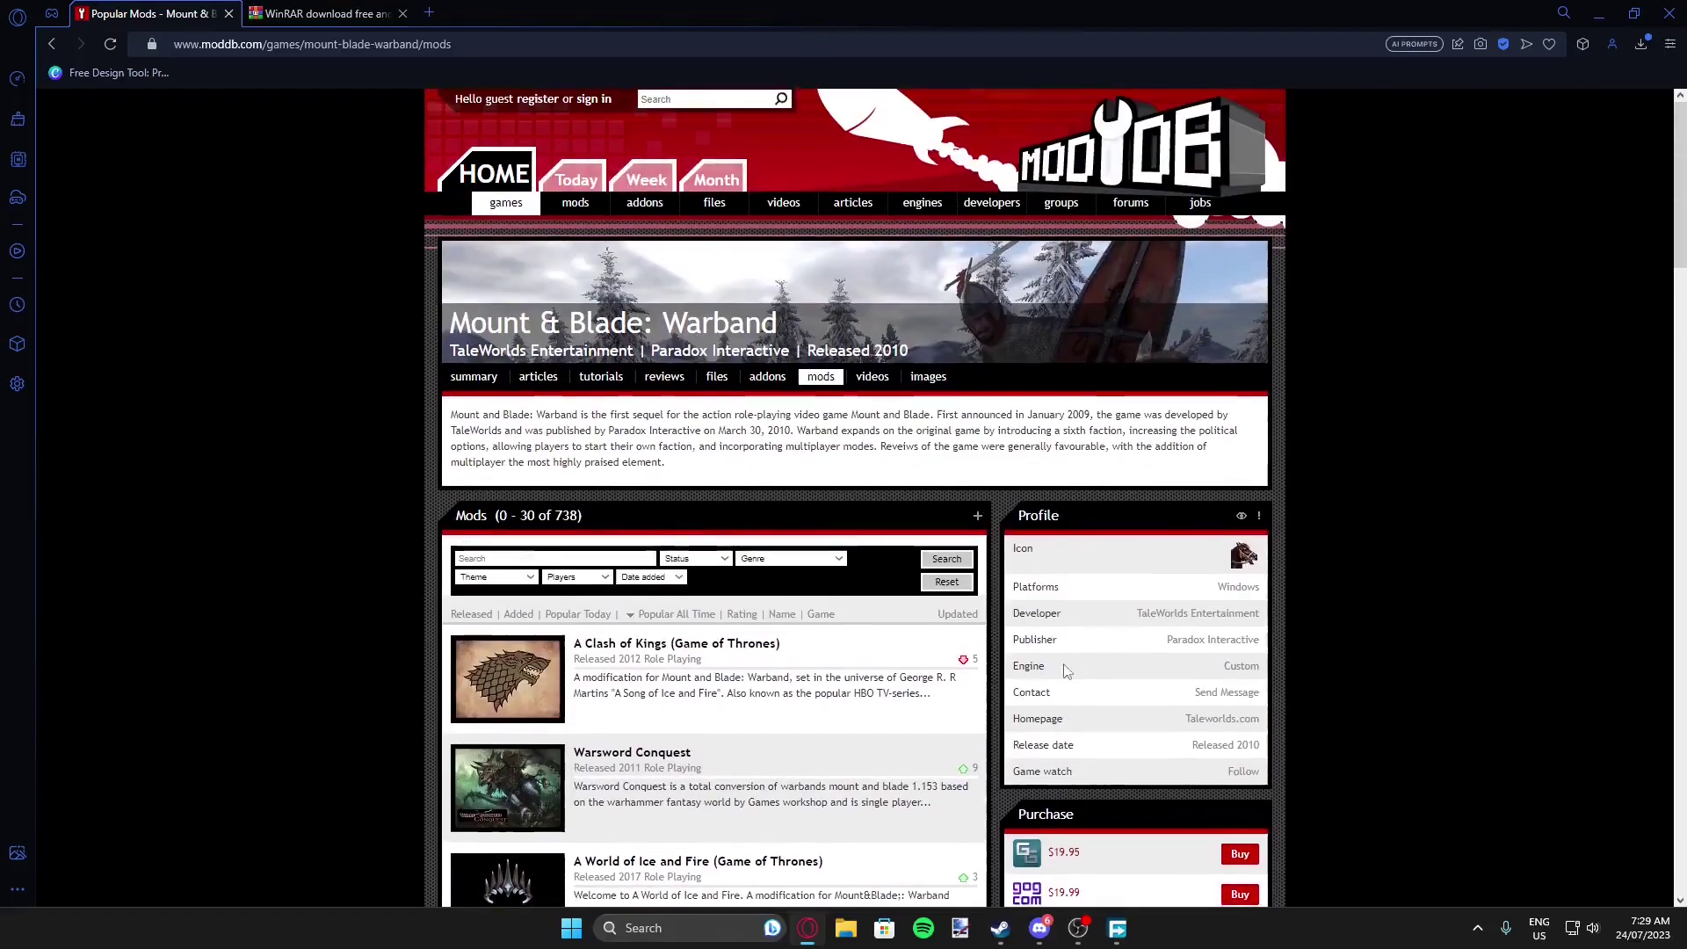
pyautogui.scroll(-2, 659, 366)
pyautogui.scroll(-2, 753, 471)
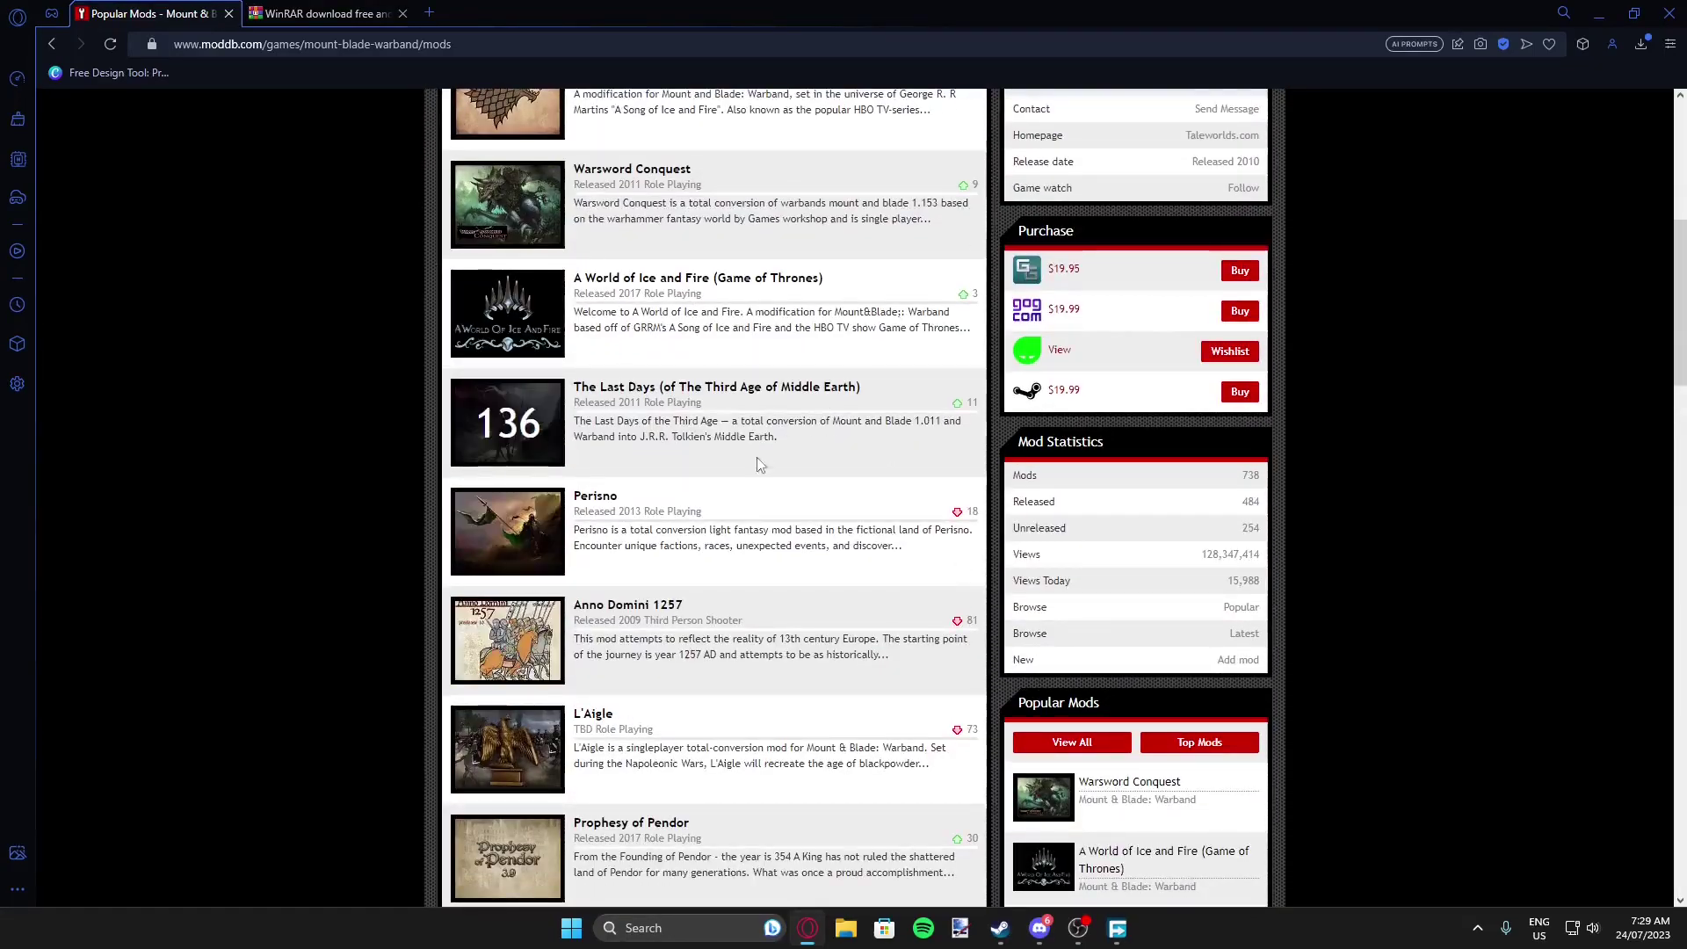
pyautogui.scroll(-2, 851, 444)
pyautogui.scroll(5, 853, 444)
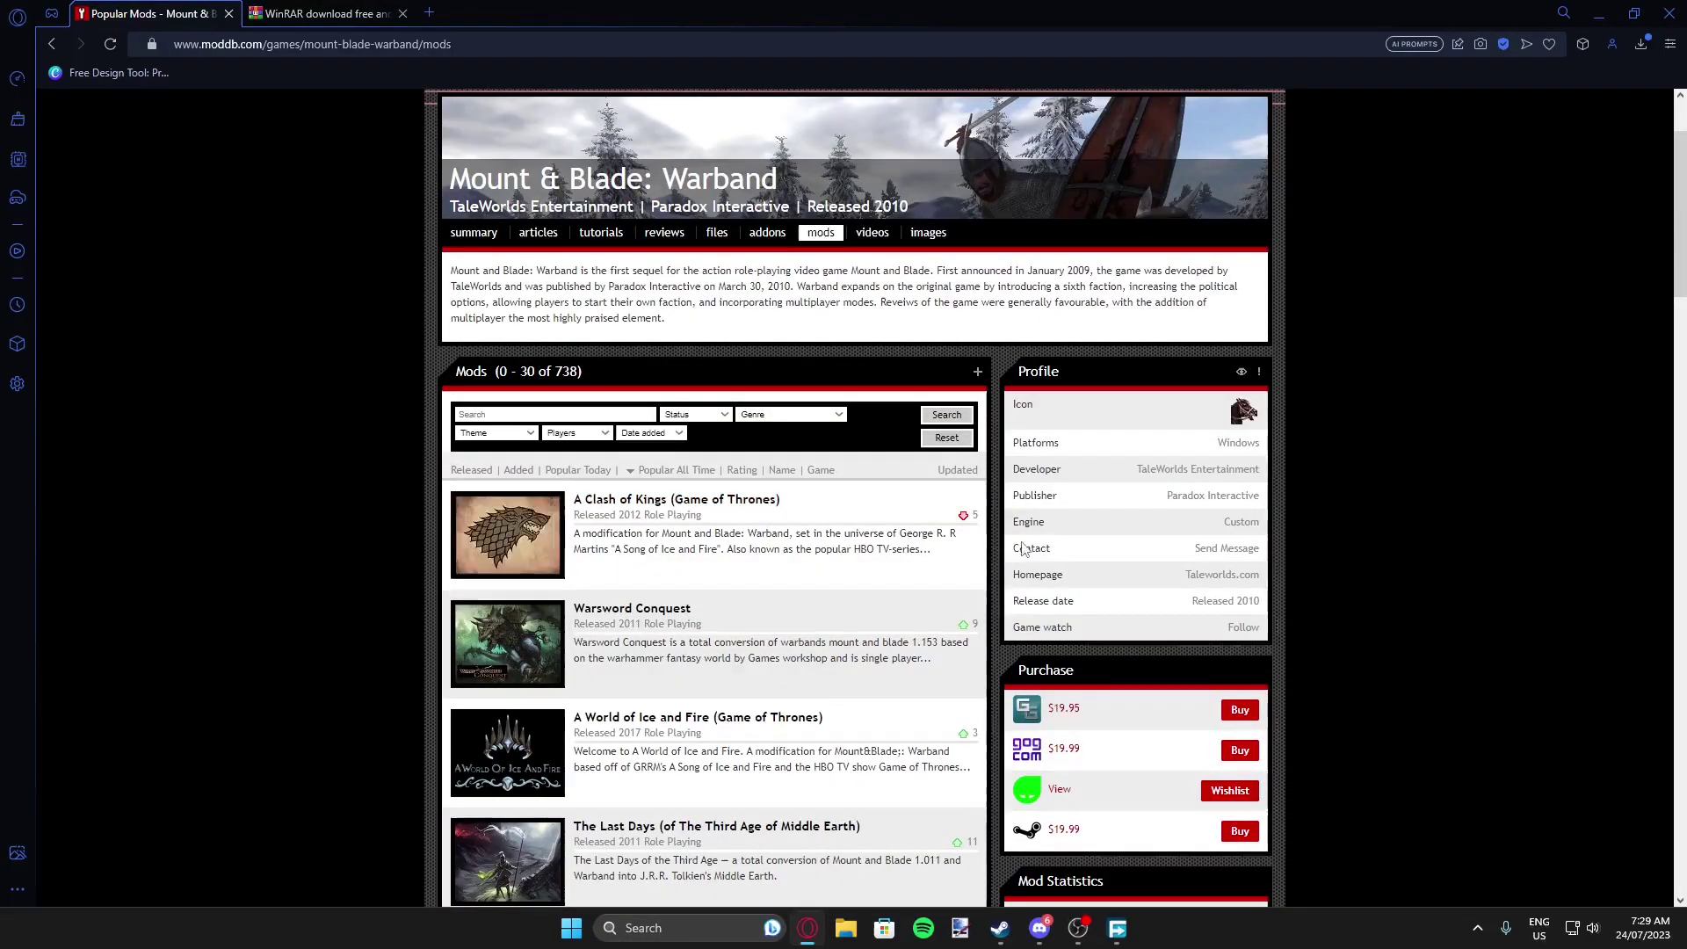
pyautogui.click(699, 508)
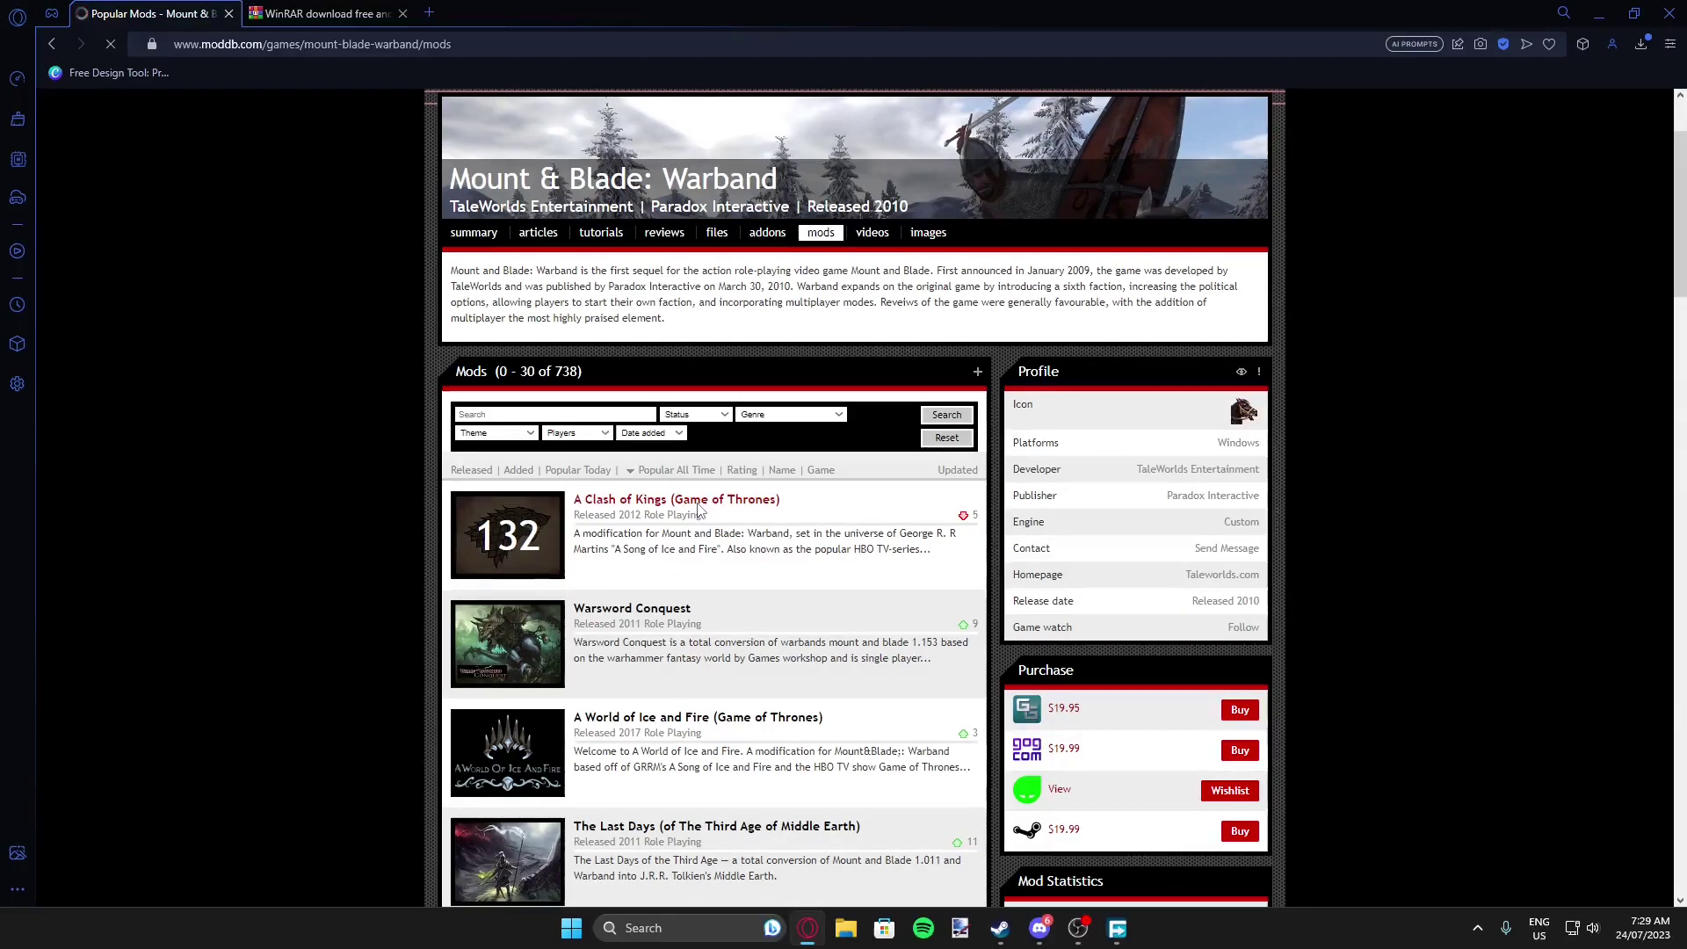
pyautogui.scroll(-3, 718, 446)
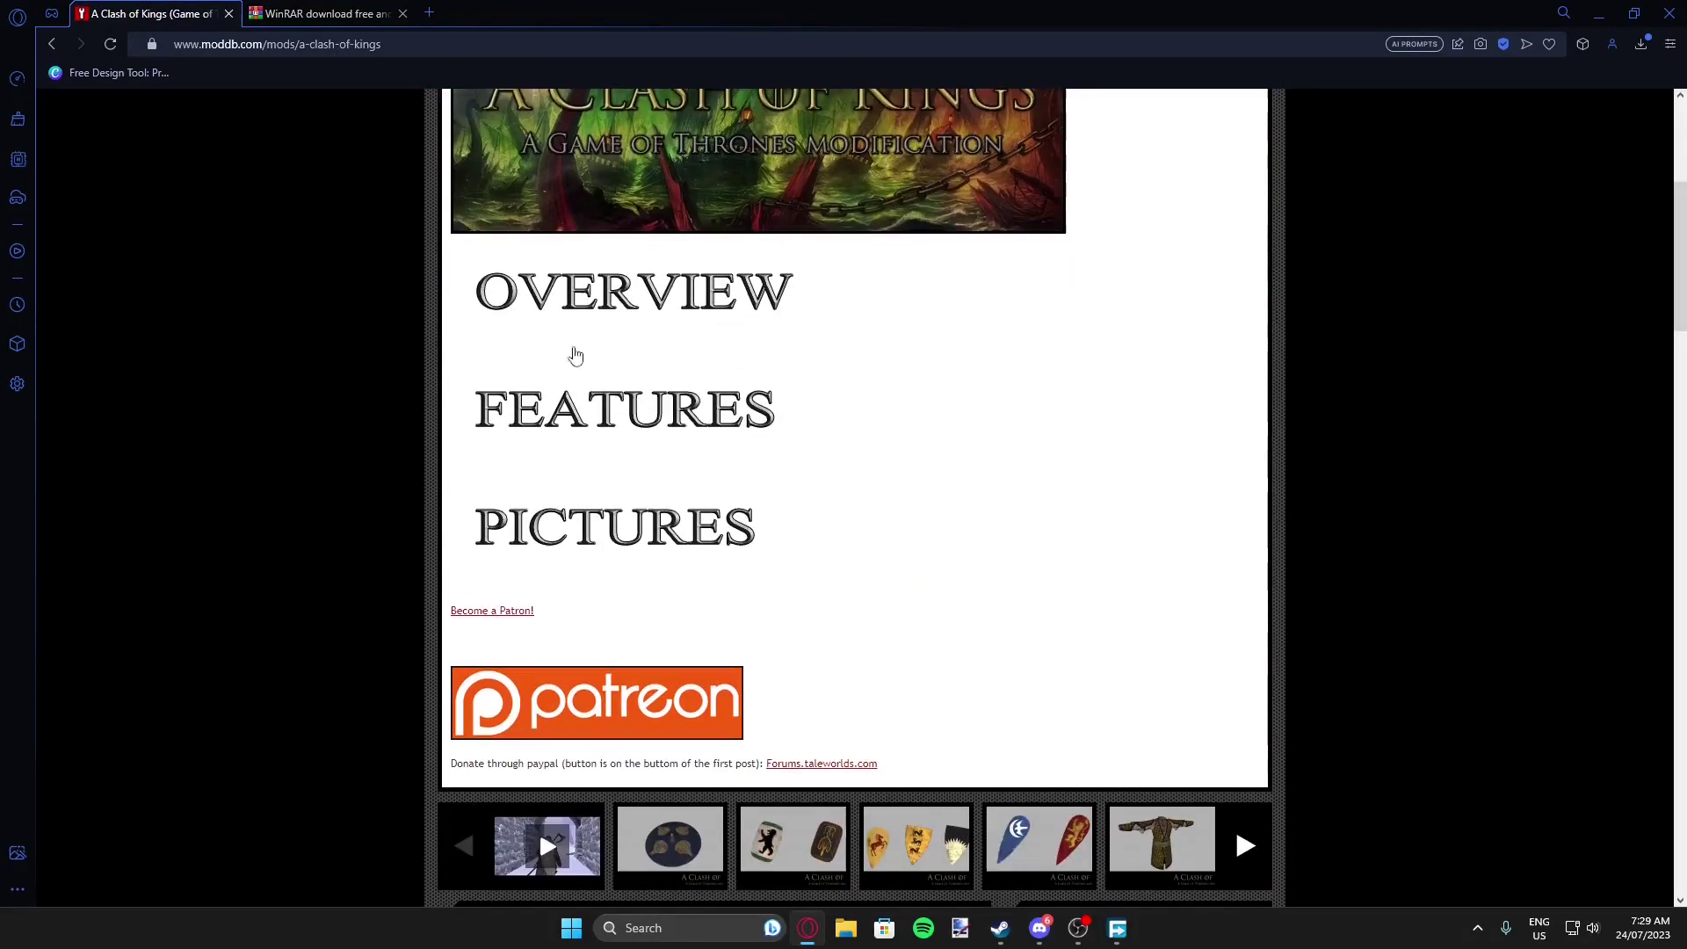
pyautogui.scroll(-5, 720, 307)
pyautogui.scroll(4, 722, 307)
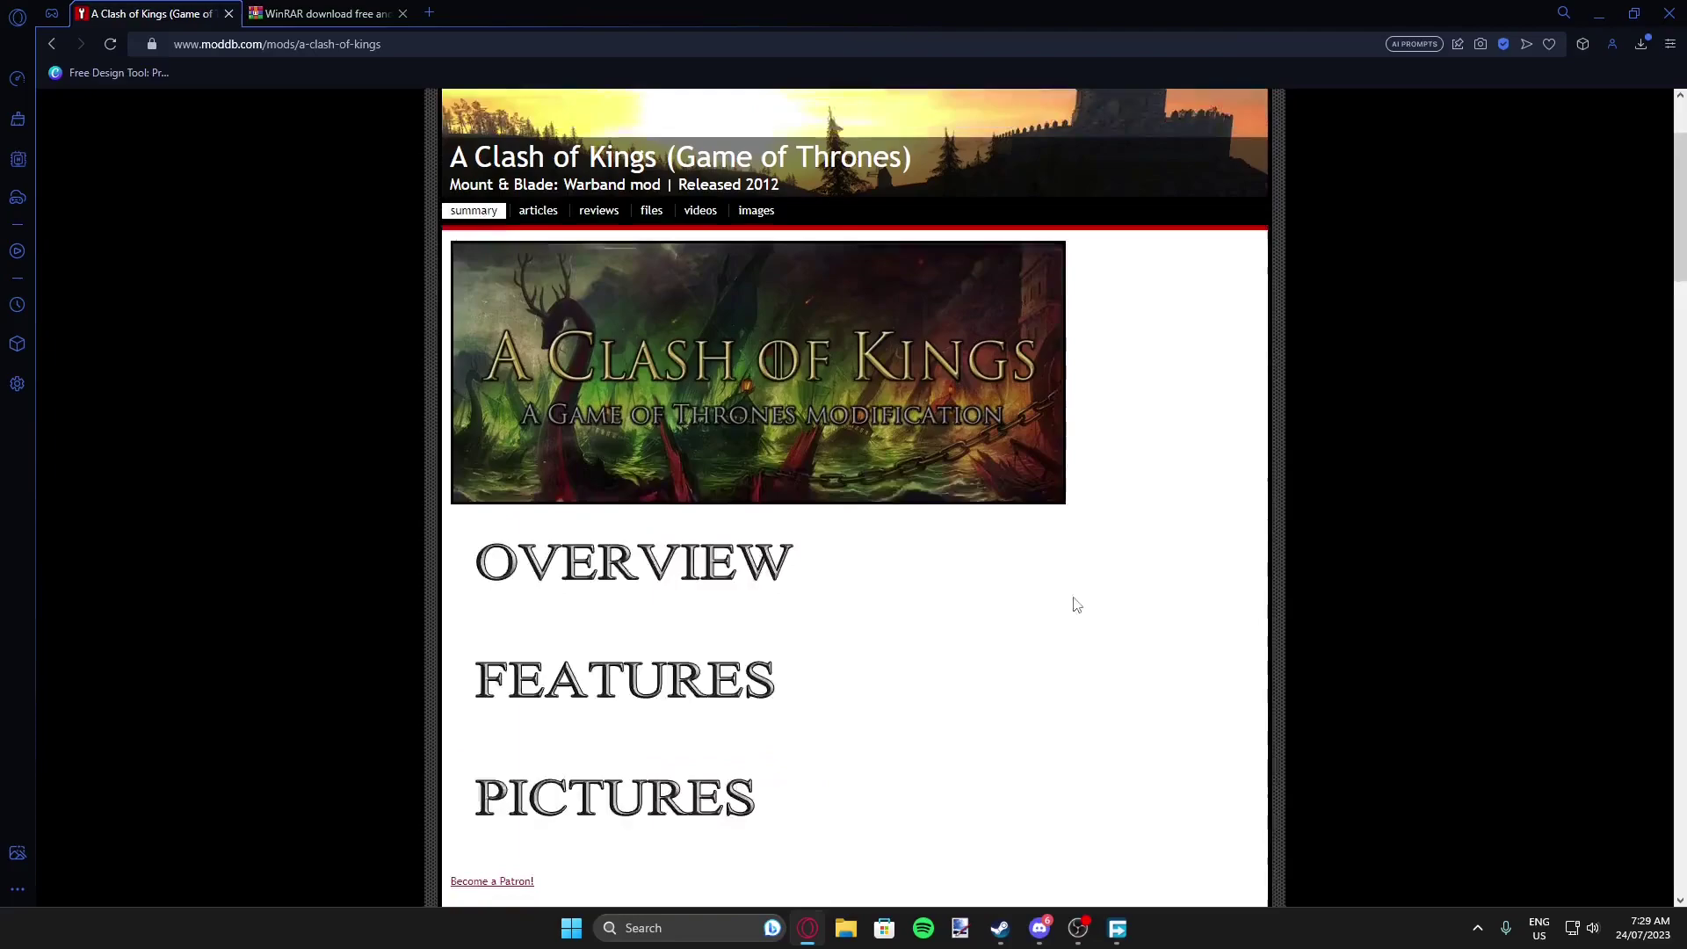
pyautogui.scroll(1, 1073, 536)
pyautogui.scroll(-5, 476, 486)
pyautogui.scroll(5, 476, 486)
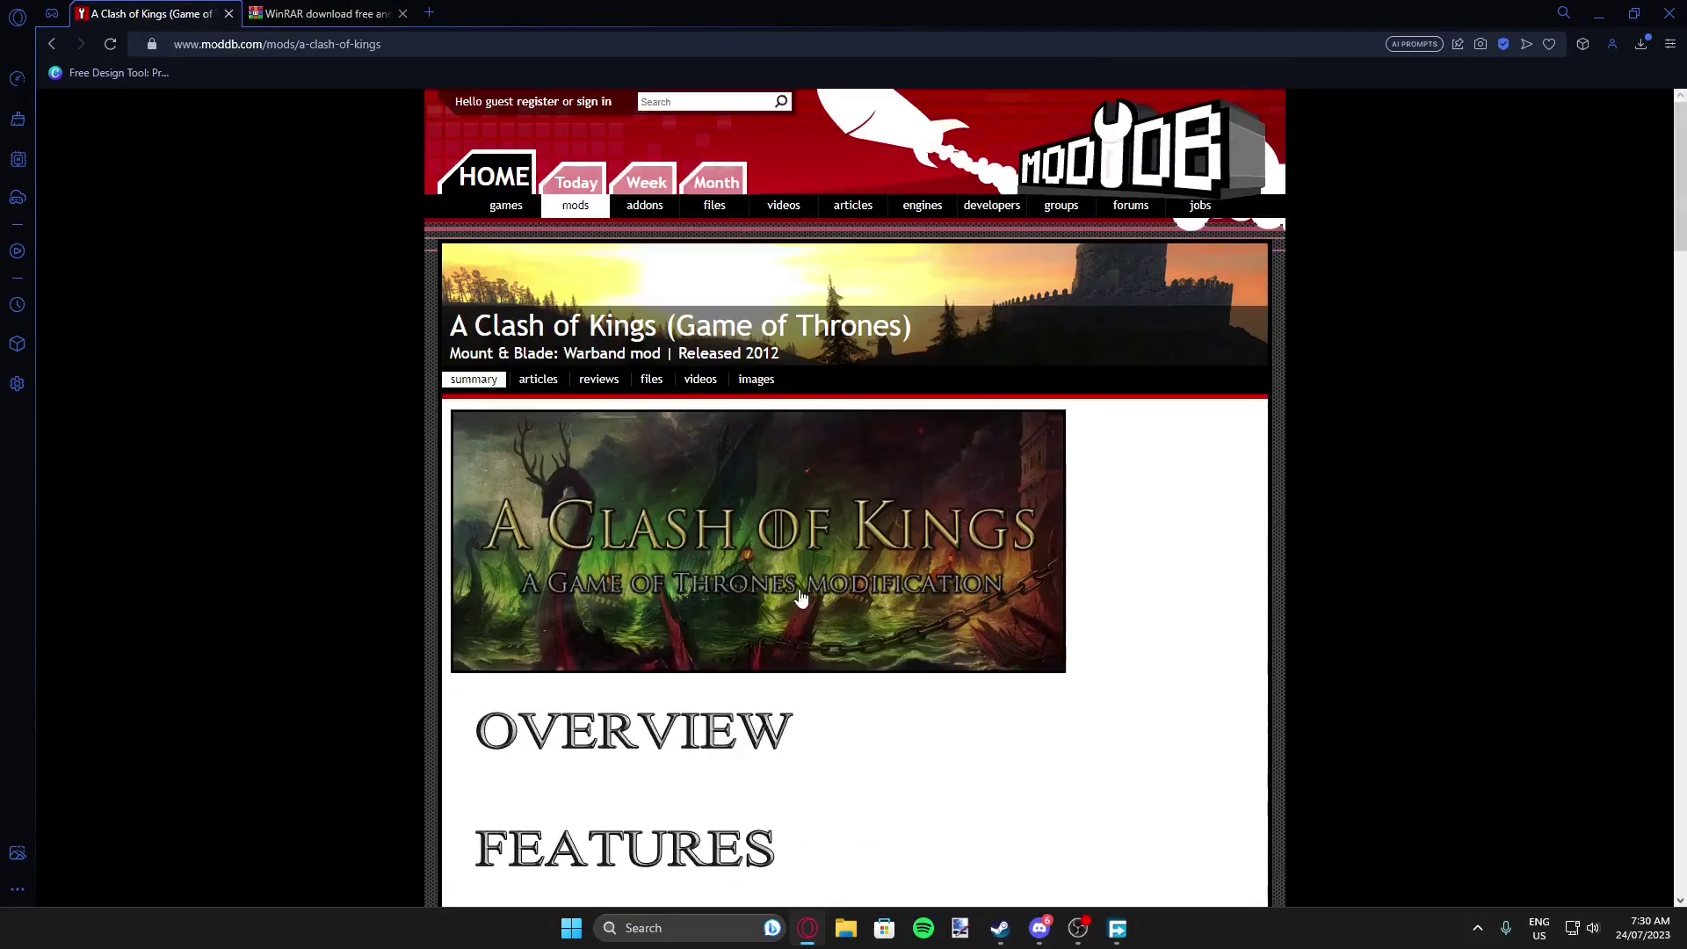
# Download ACOK_7.1.rar from the mod's A Clash of Kings 7.1 file page.
pyautogui.click(652, 386)
pyautogui.scroll(-3, 922, 530)
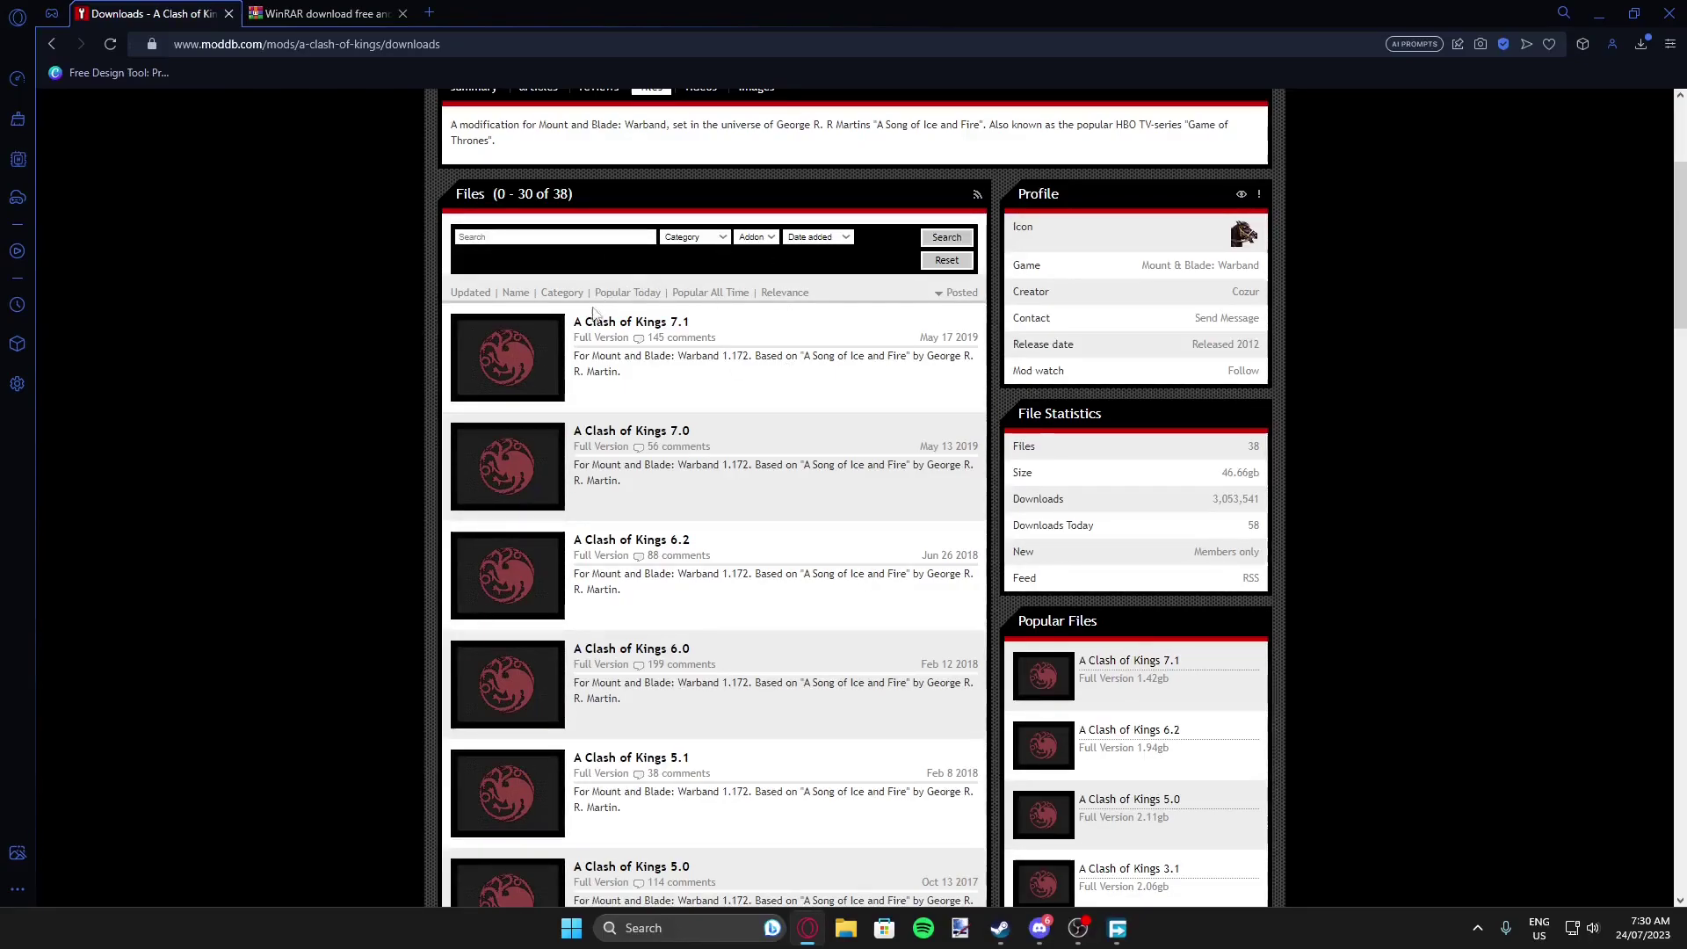
pyautogui.click(680, 323)
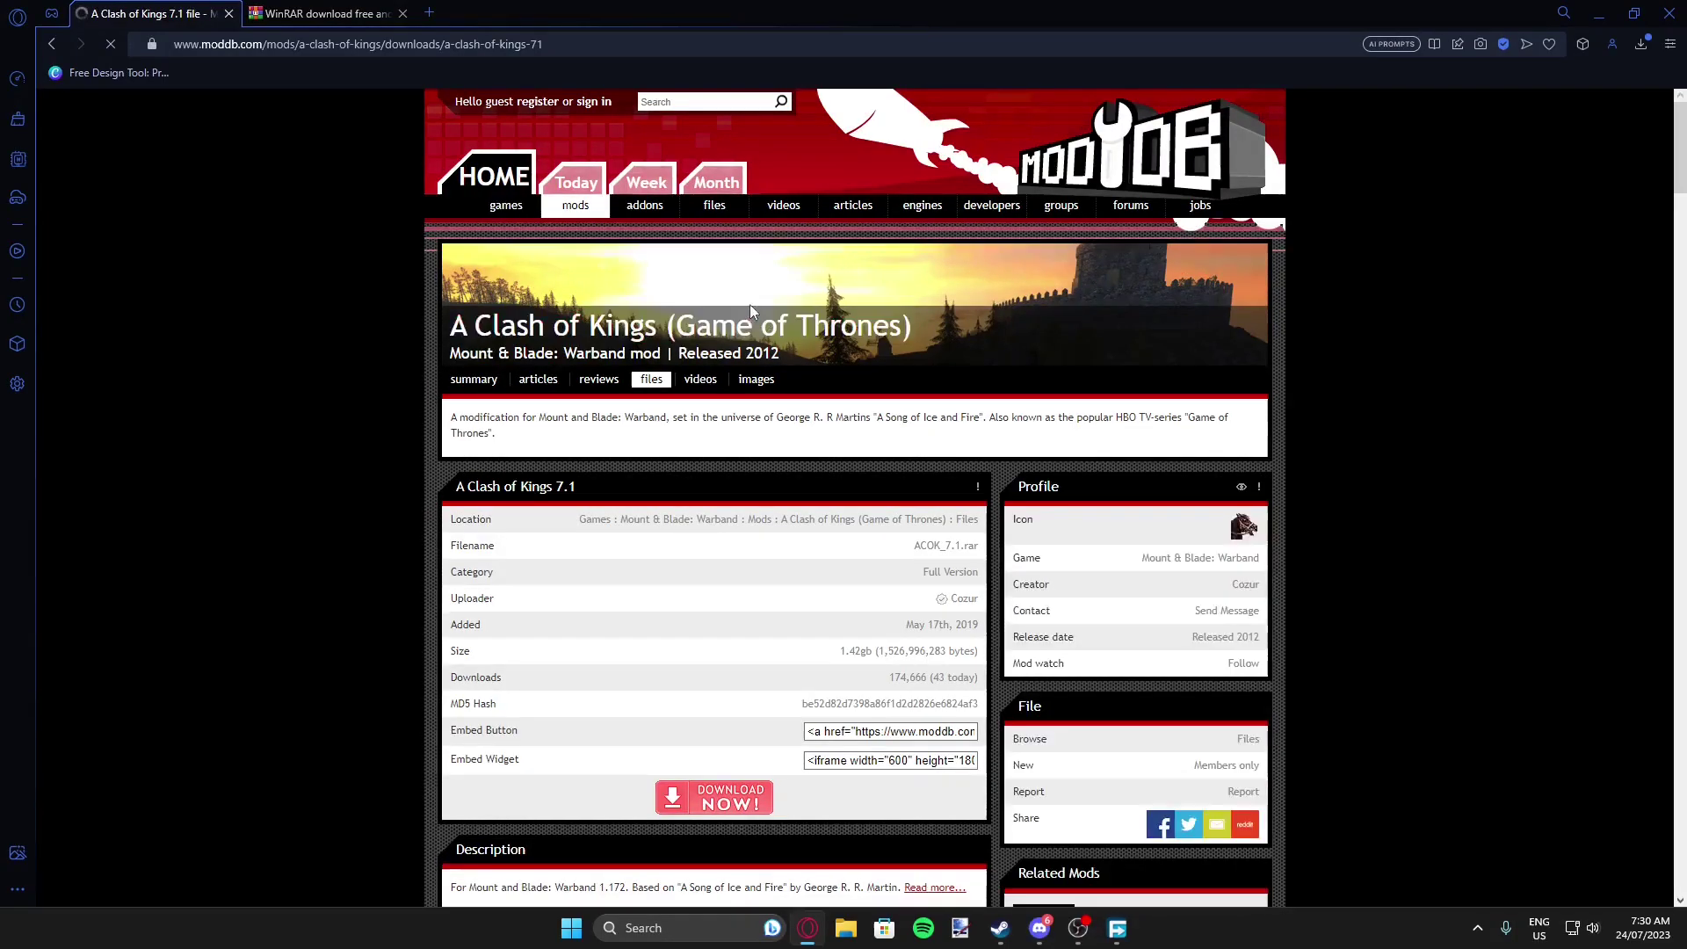
pyautogui.scroll(-3, 749, 501)
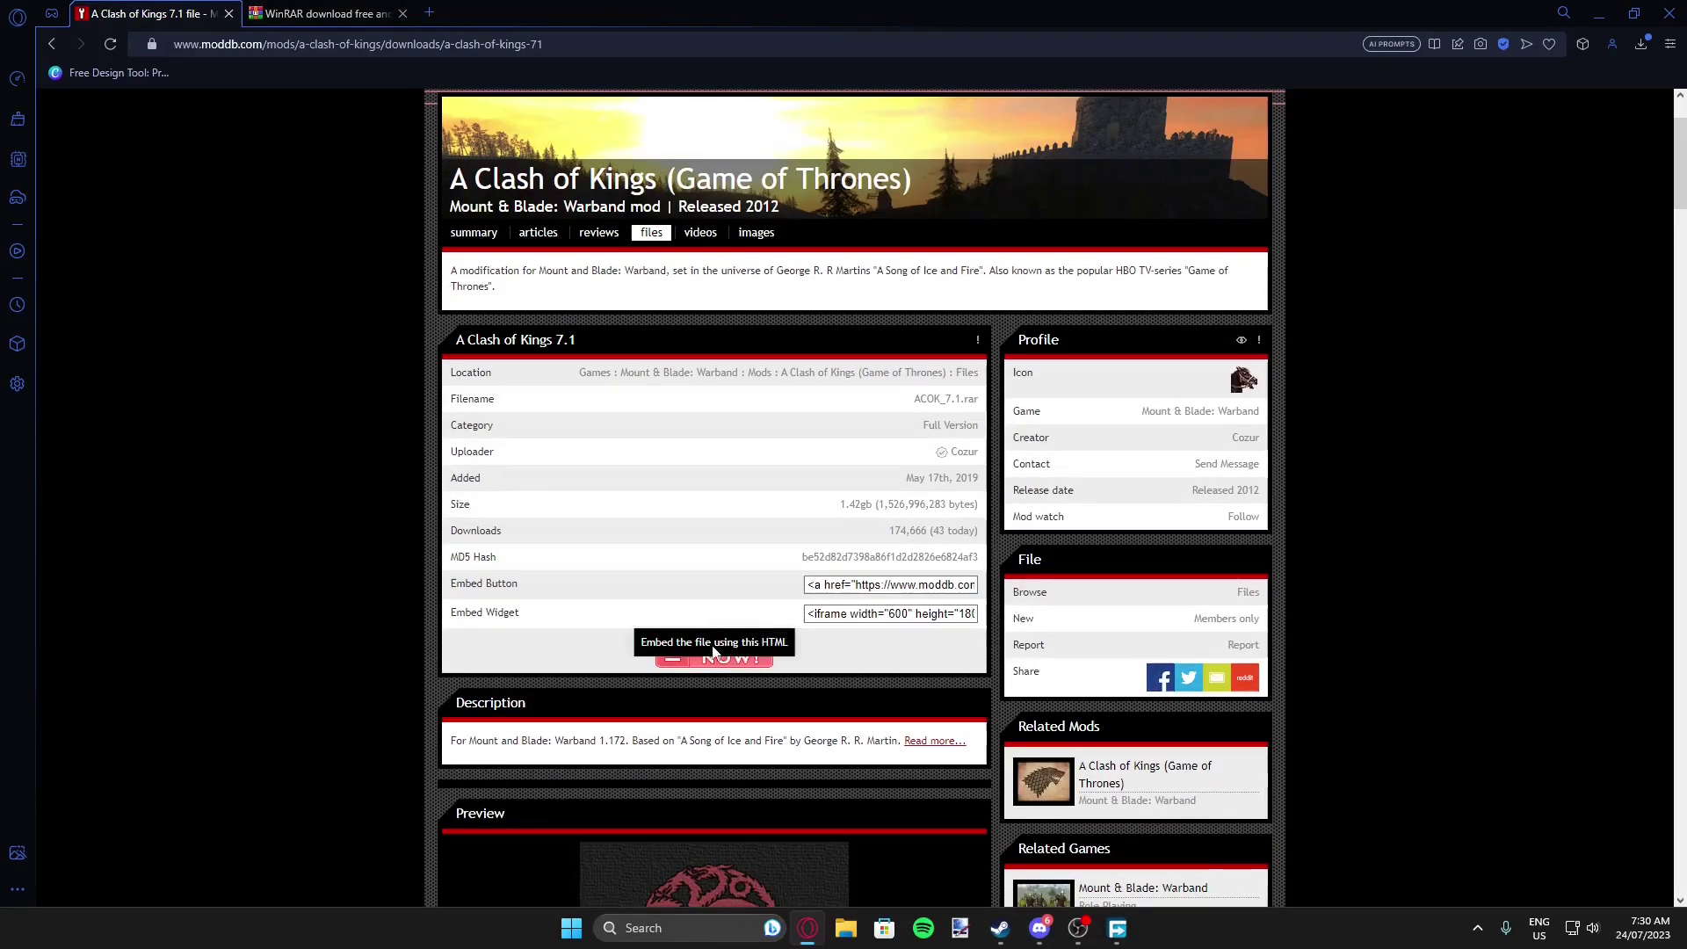
pyautogui.click(742, 660)
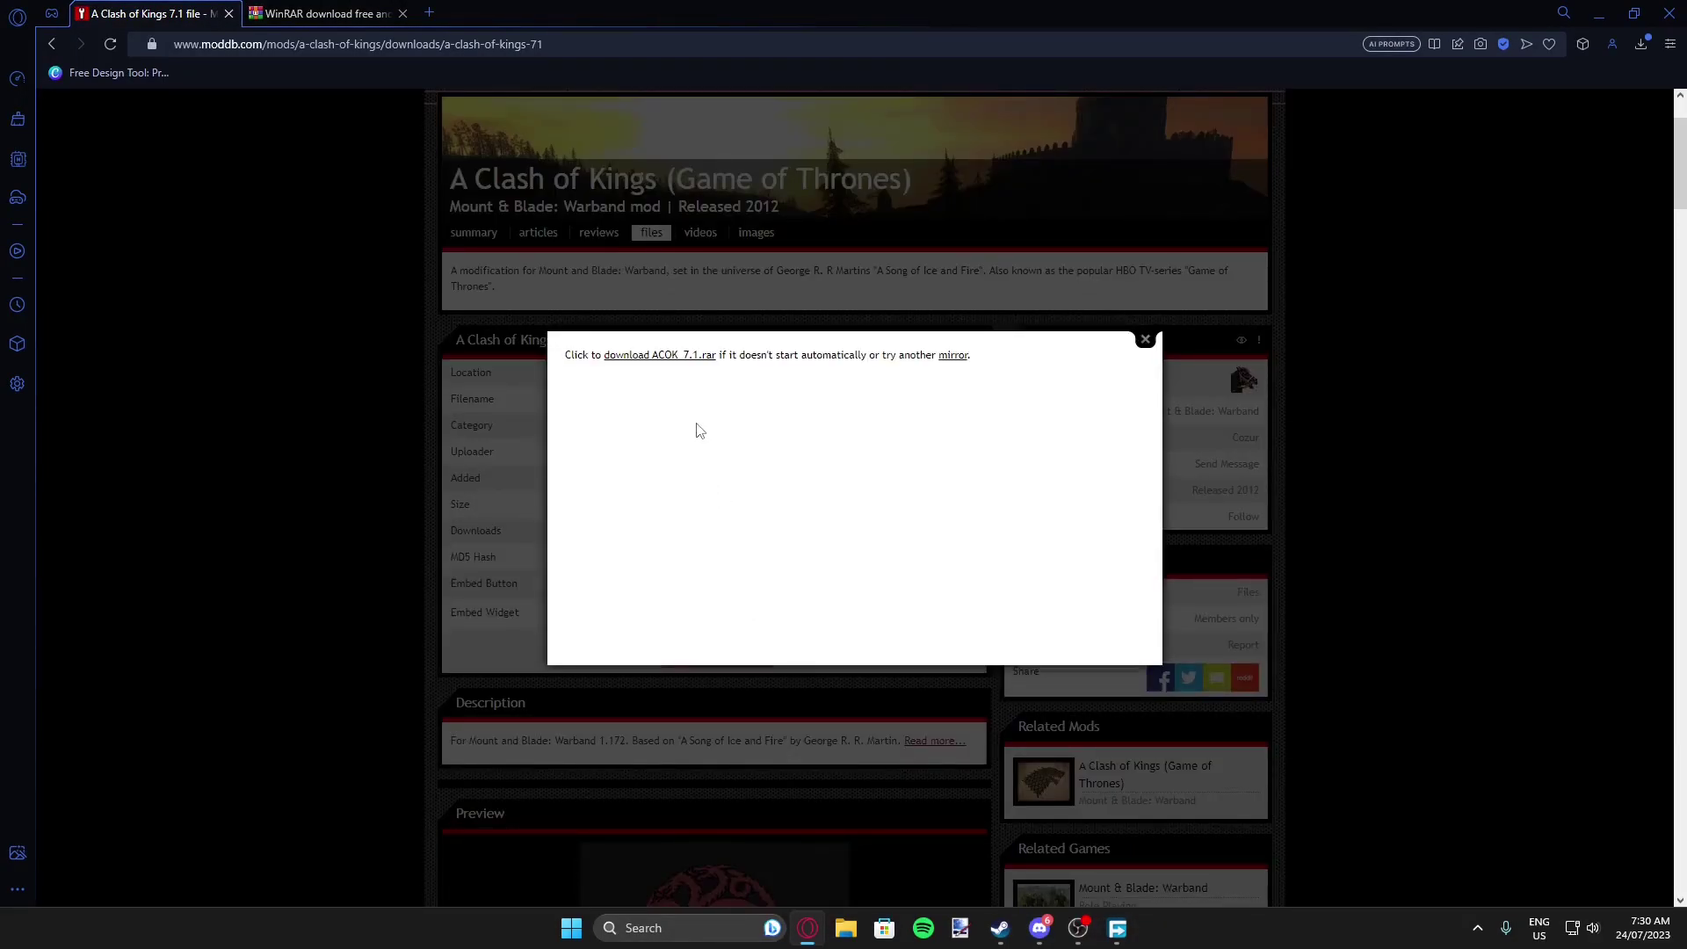
pyautogui.click(648, 359)
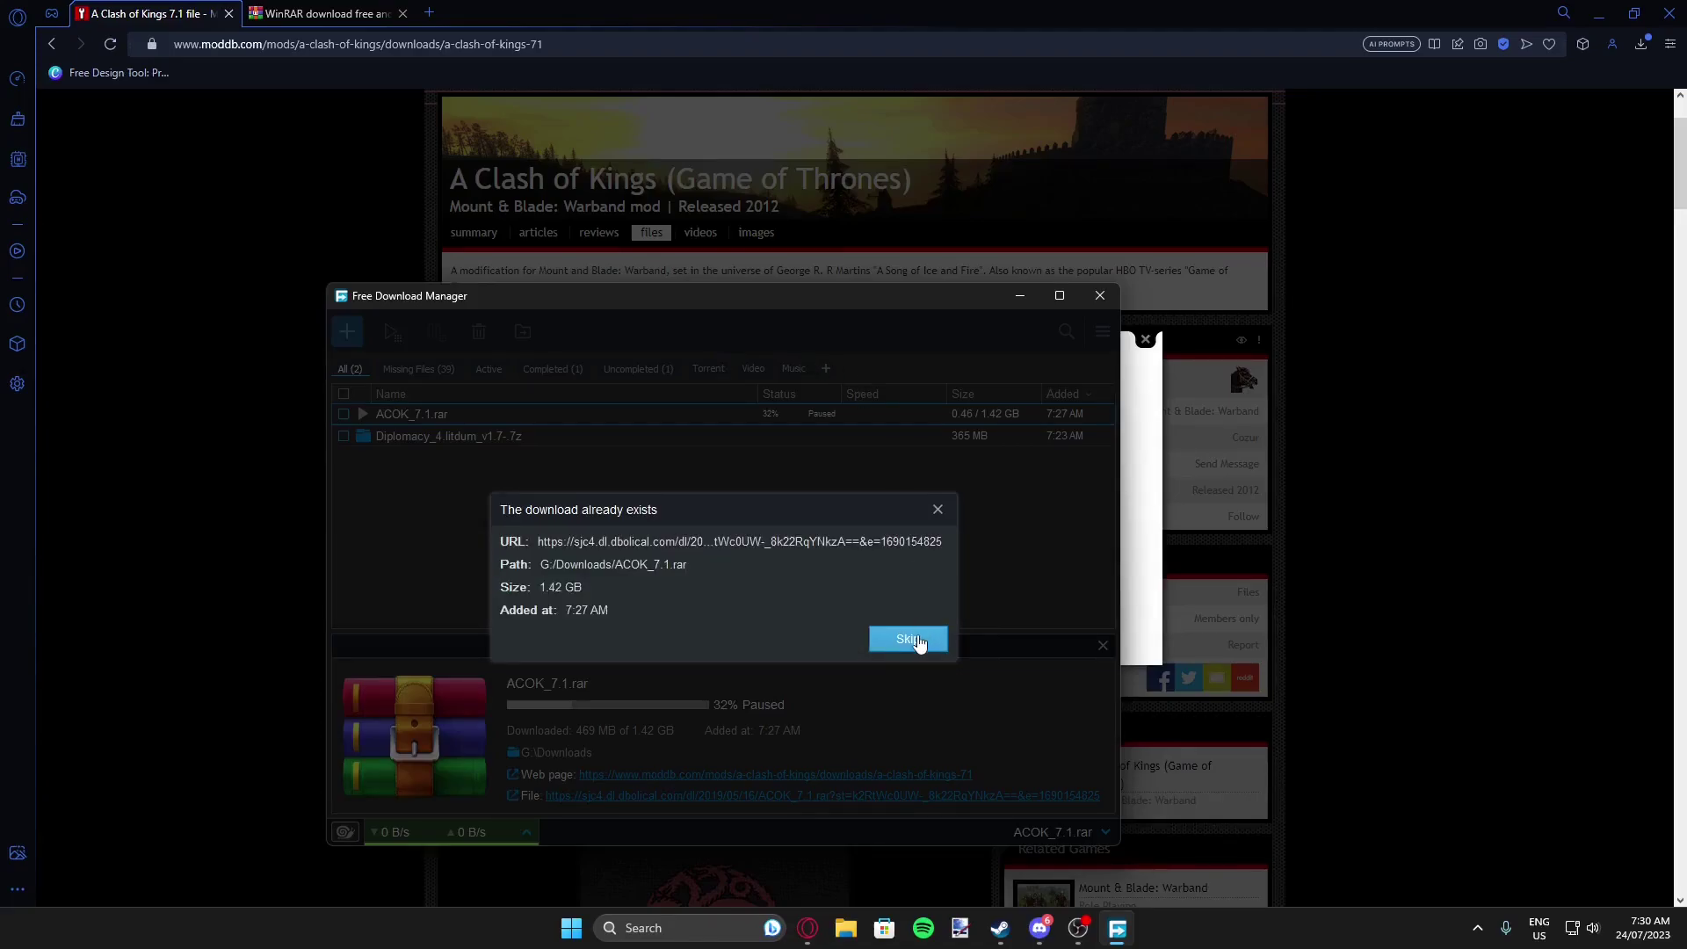
# Skip the duplicate ACOK_7.1.rar download, check the Diplomacy download, and close the page popup.
pyautogui.click(918, 641)
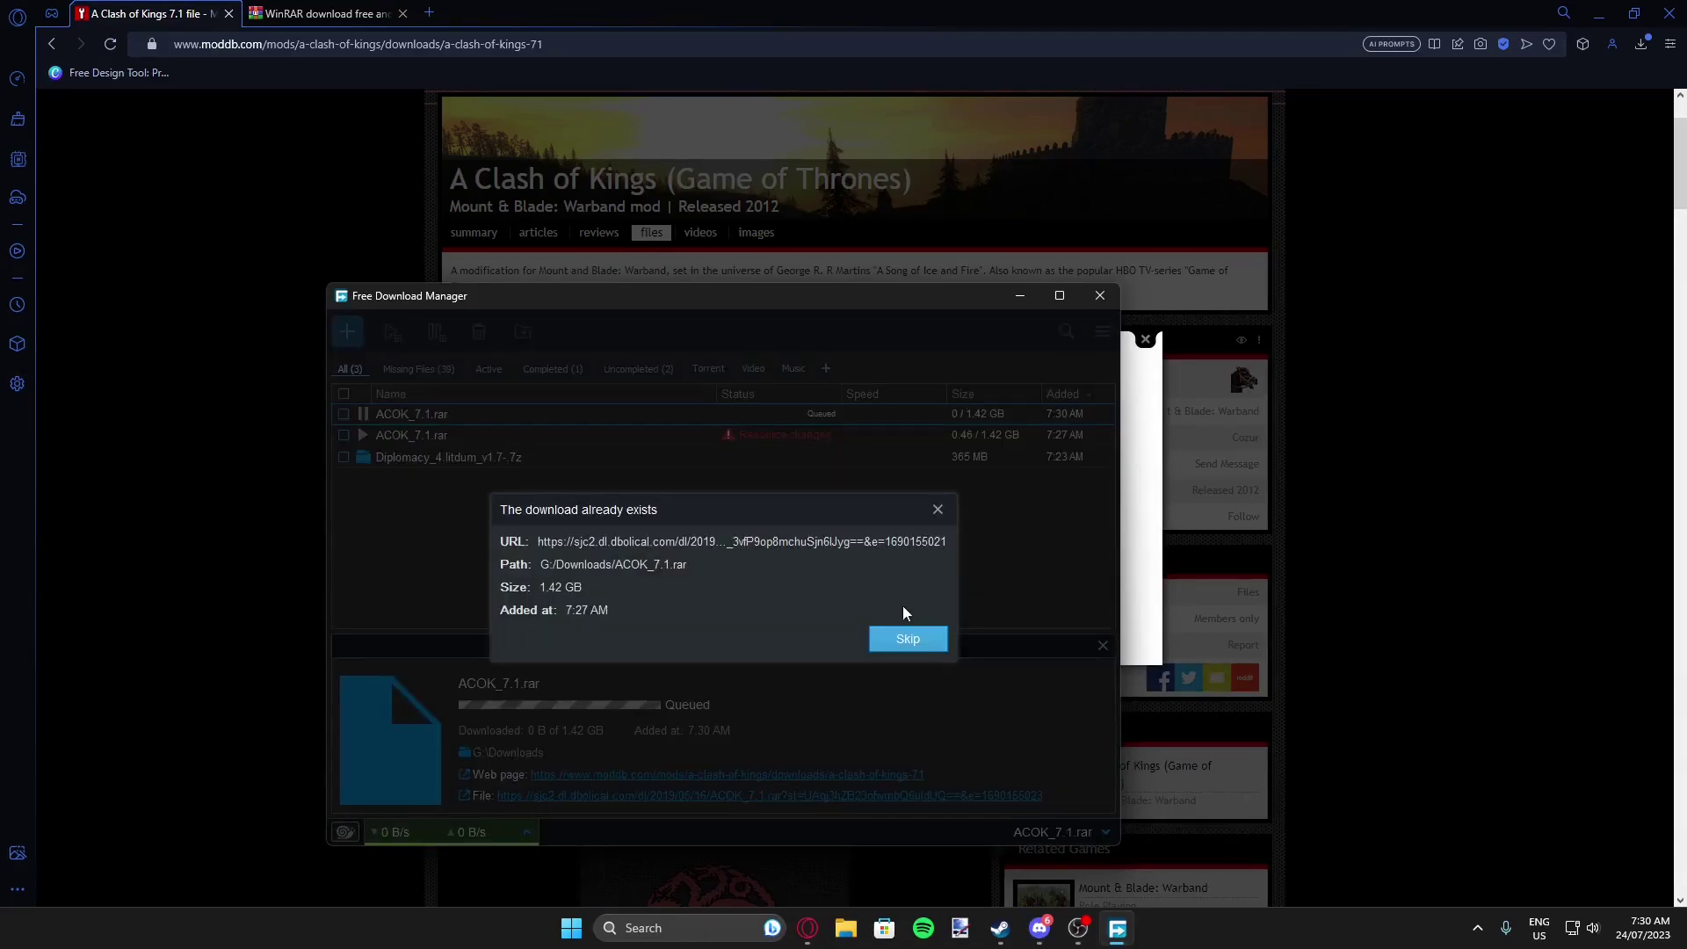
pyautogui.click(907, 639)
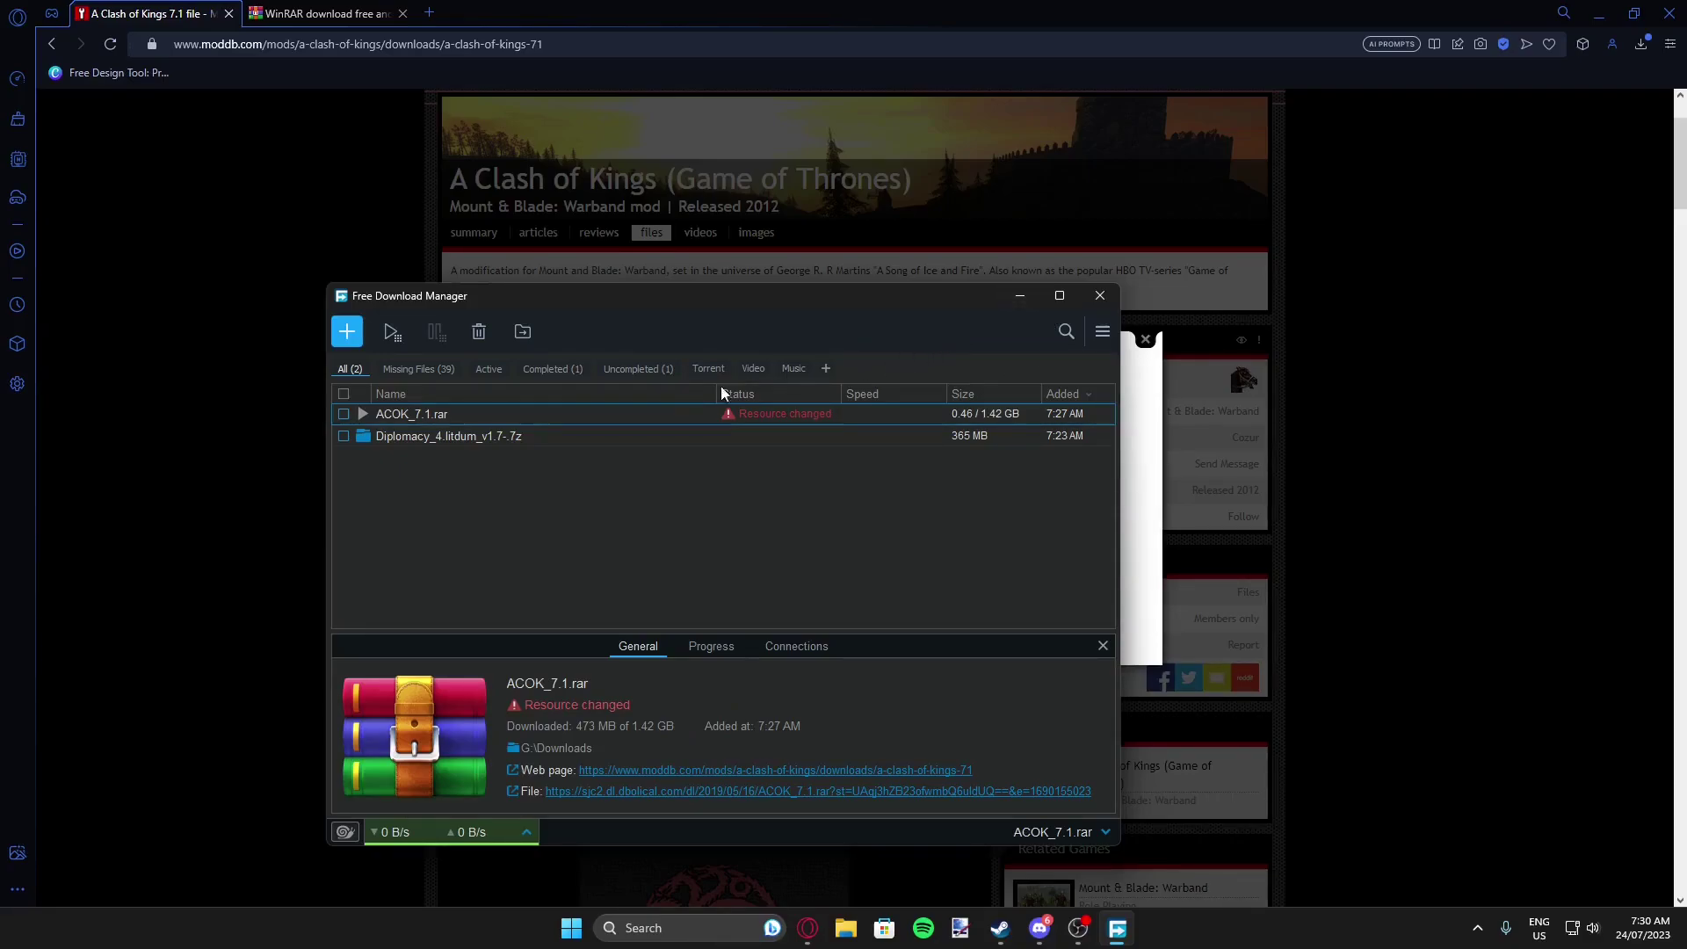
pyautogui.click(435, 438)
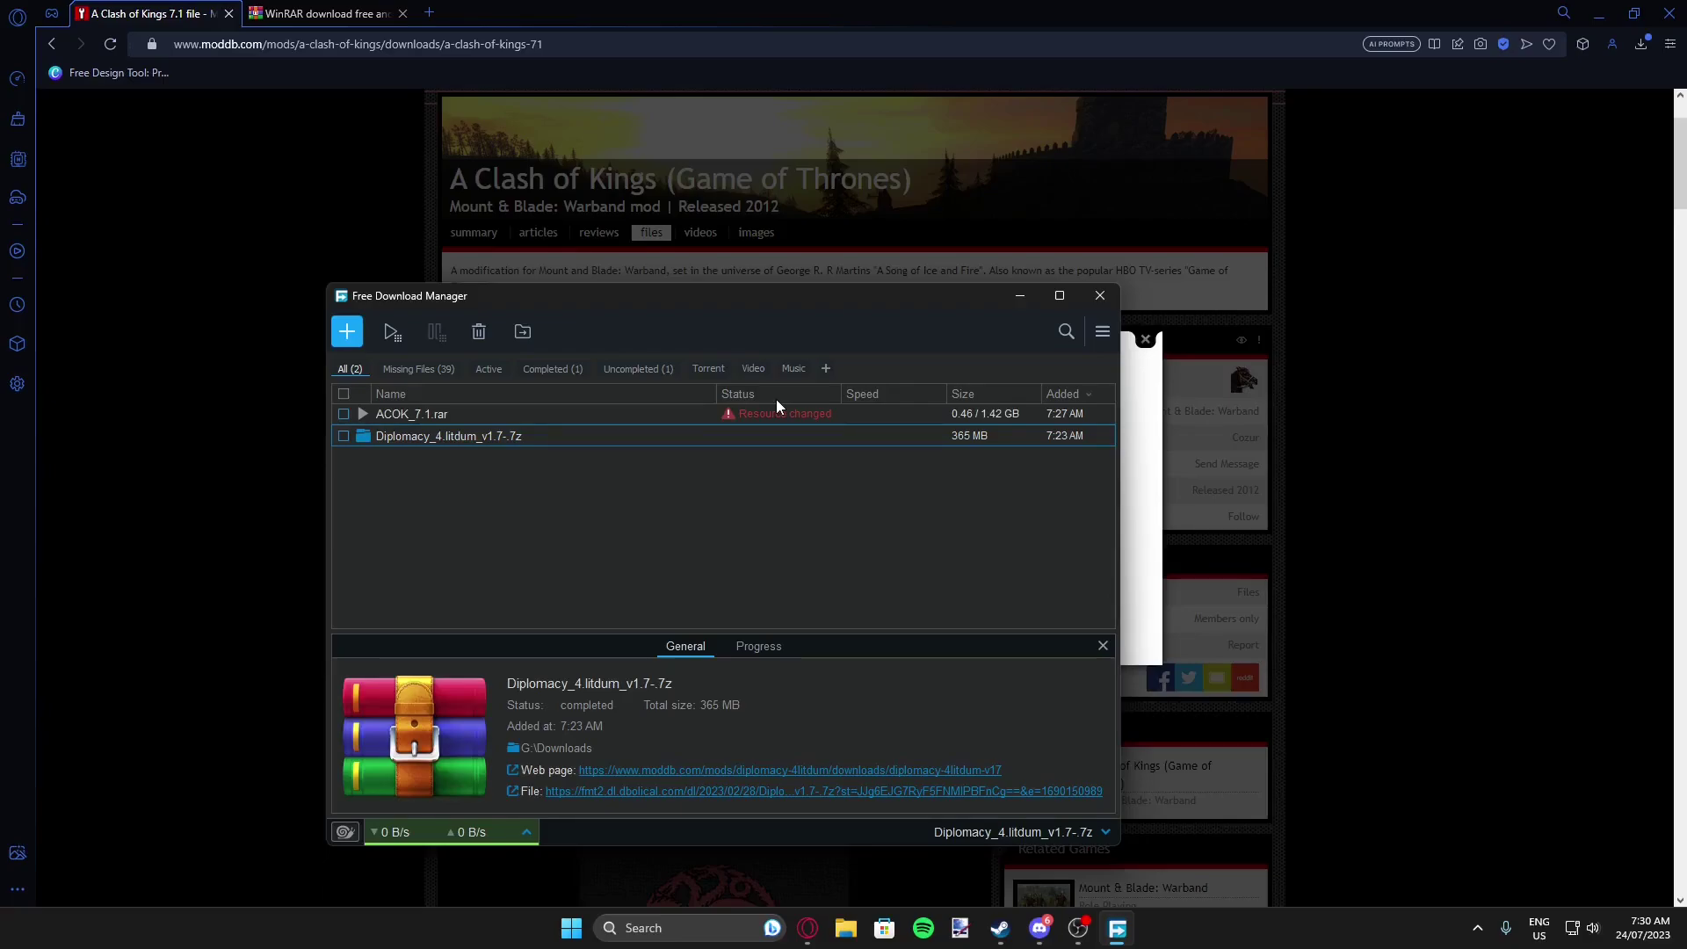
pyautogui.click(1015, 295)
pyautogui.click(1145, 339)
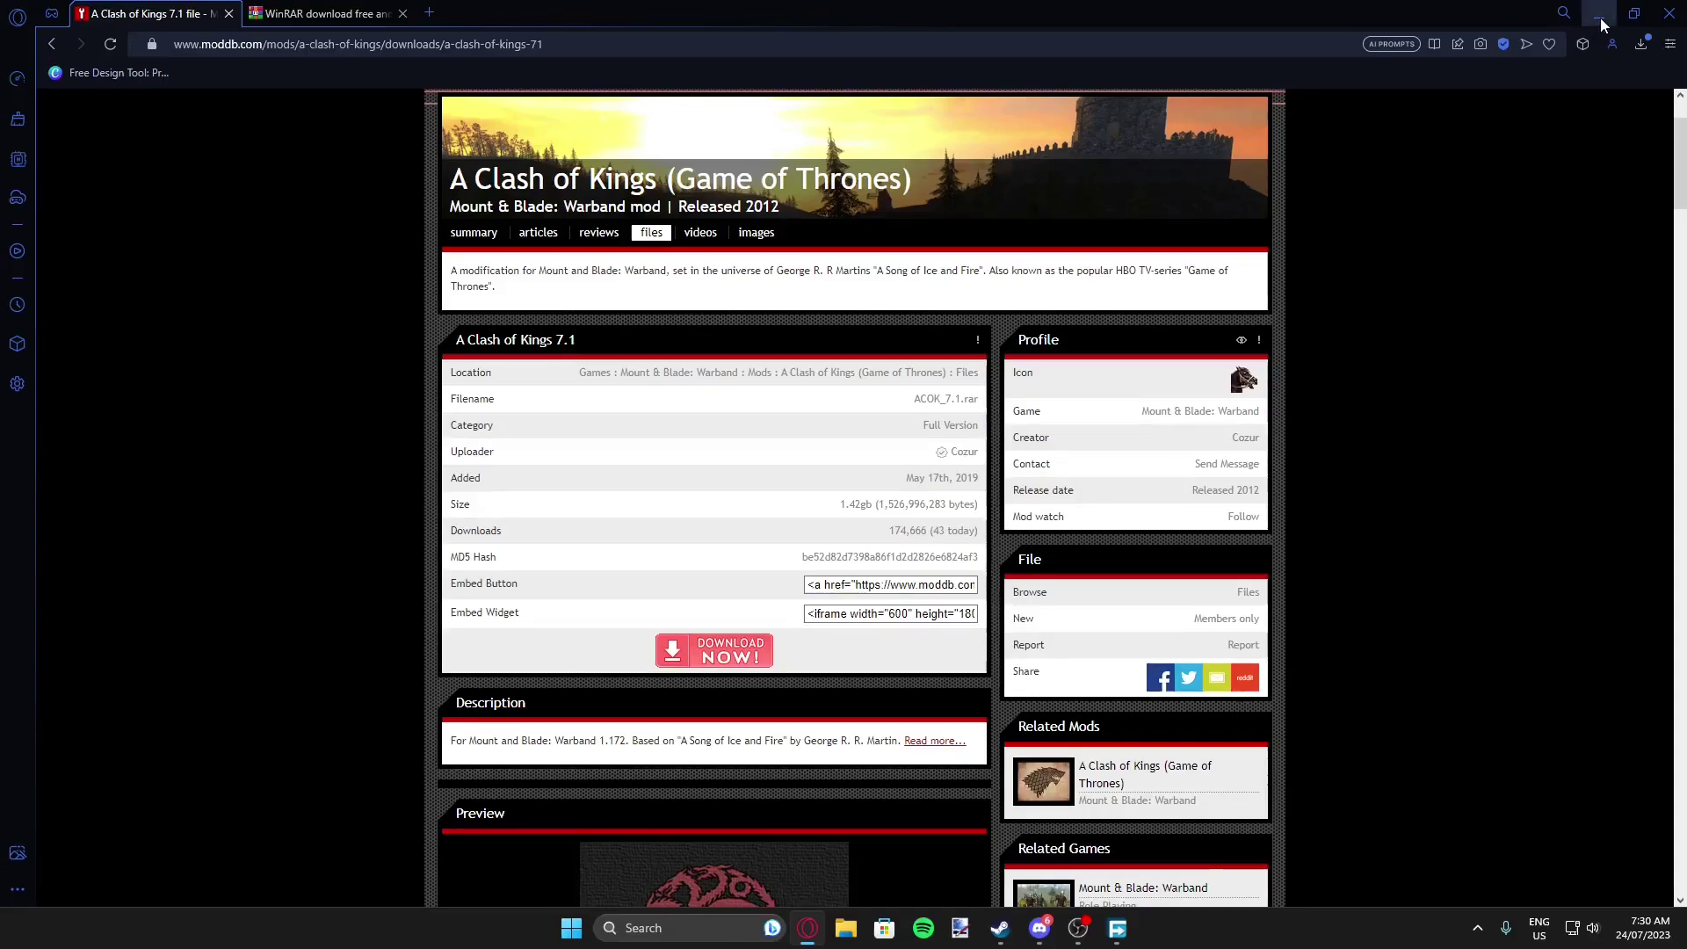
# Show the Diplomacy archive in its Downloads folder, then go to the WinRAR site.
pyautogui.click(1117, 928)
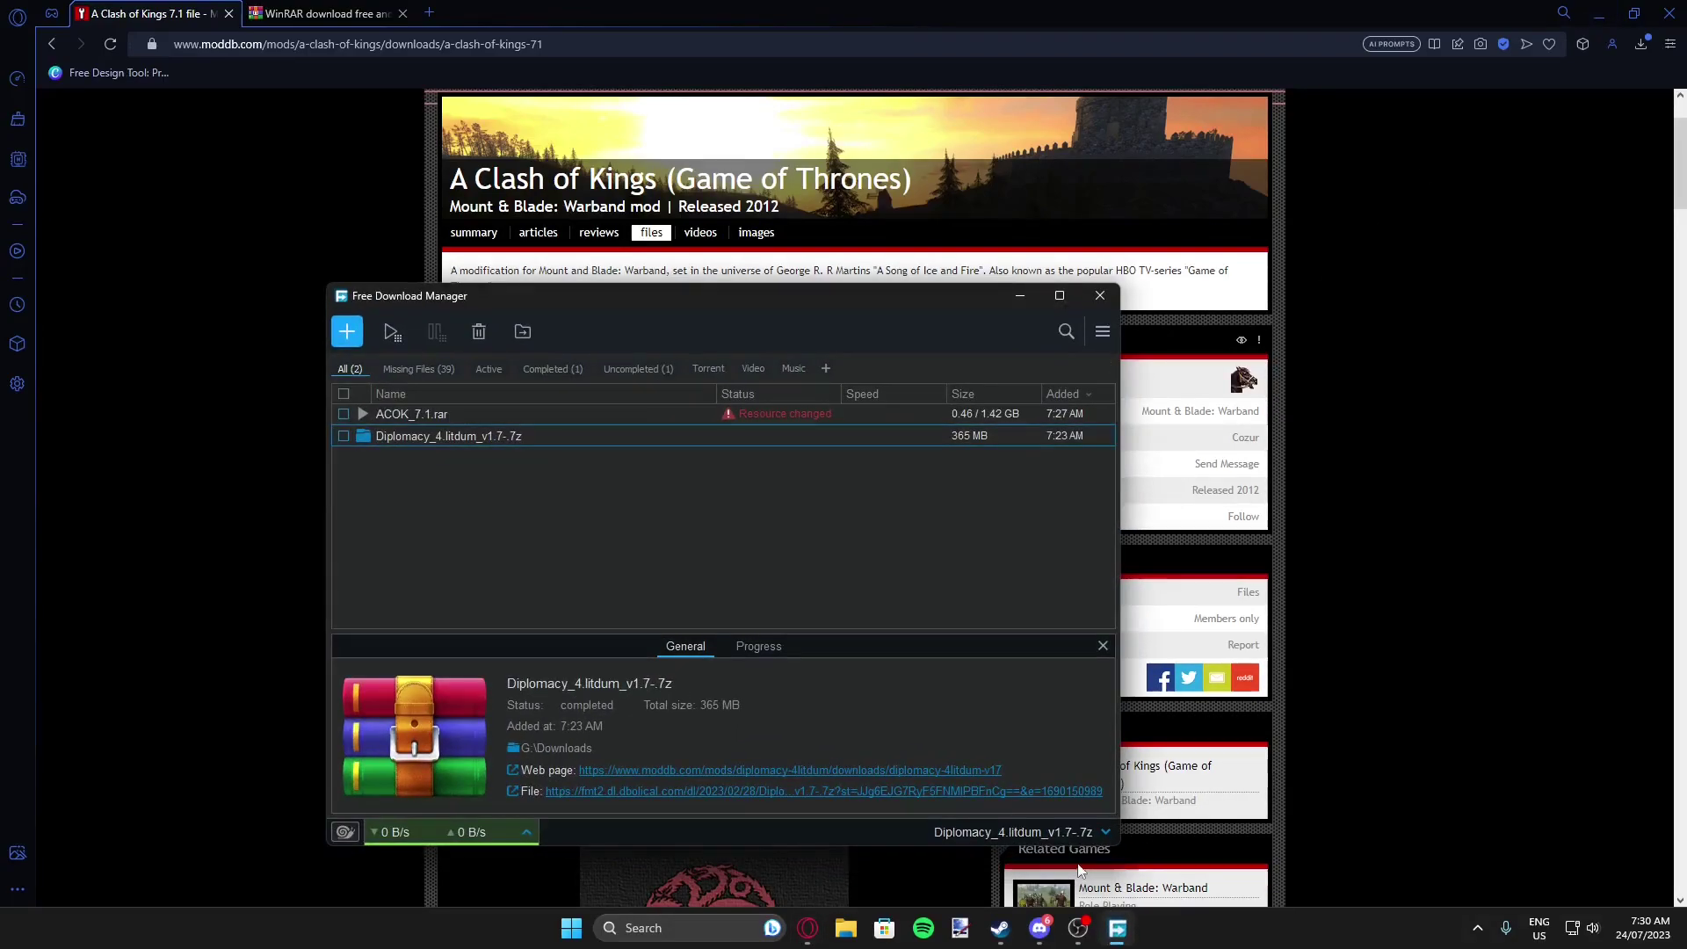
pyautogui.rightClick(404, 439)
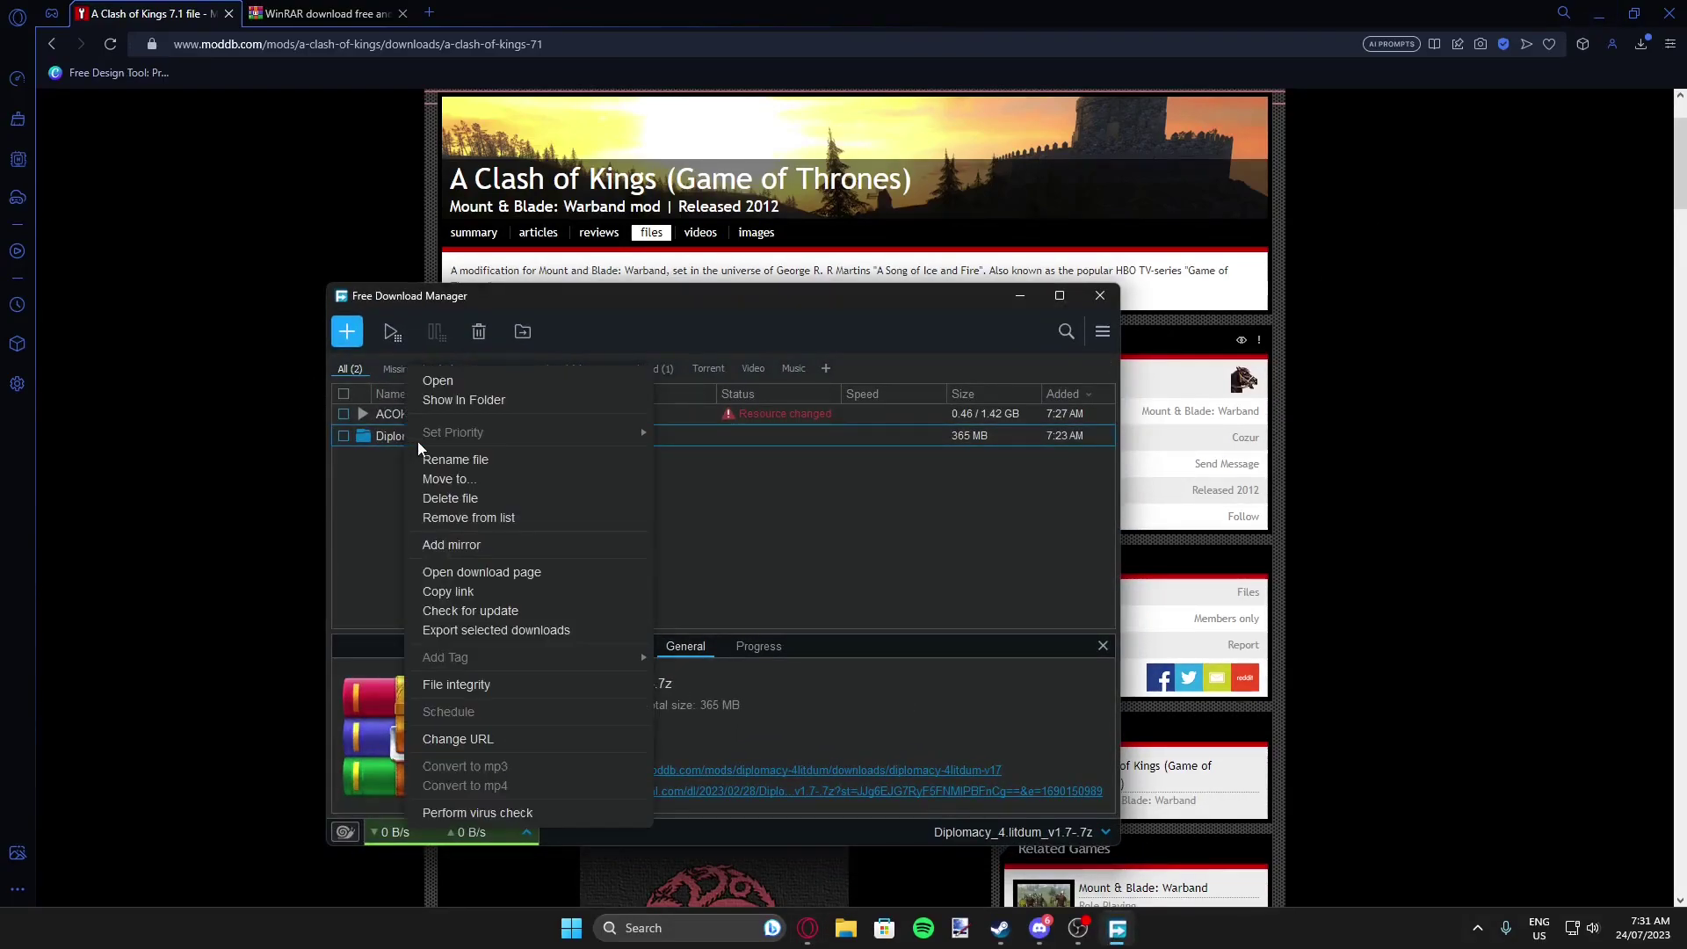
pyautogui.click(468, 403)
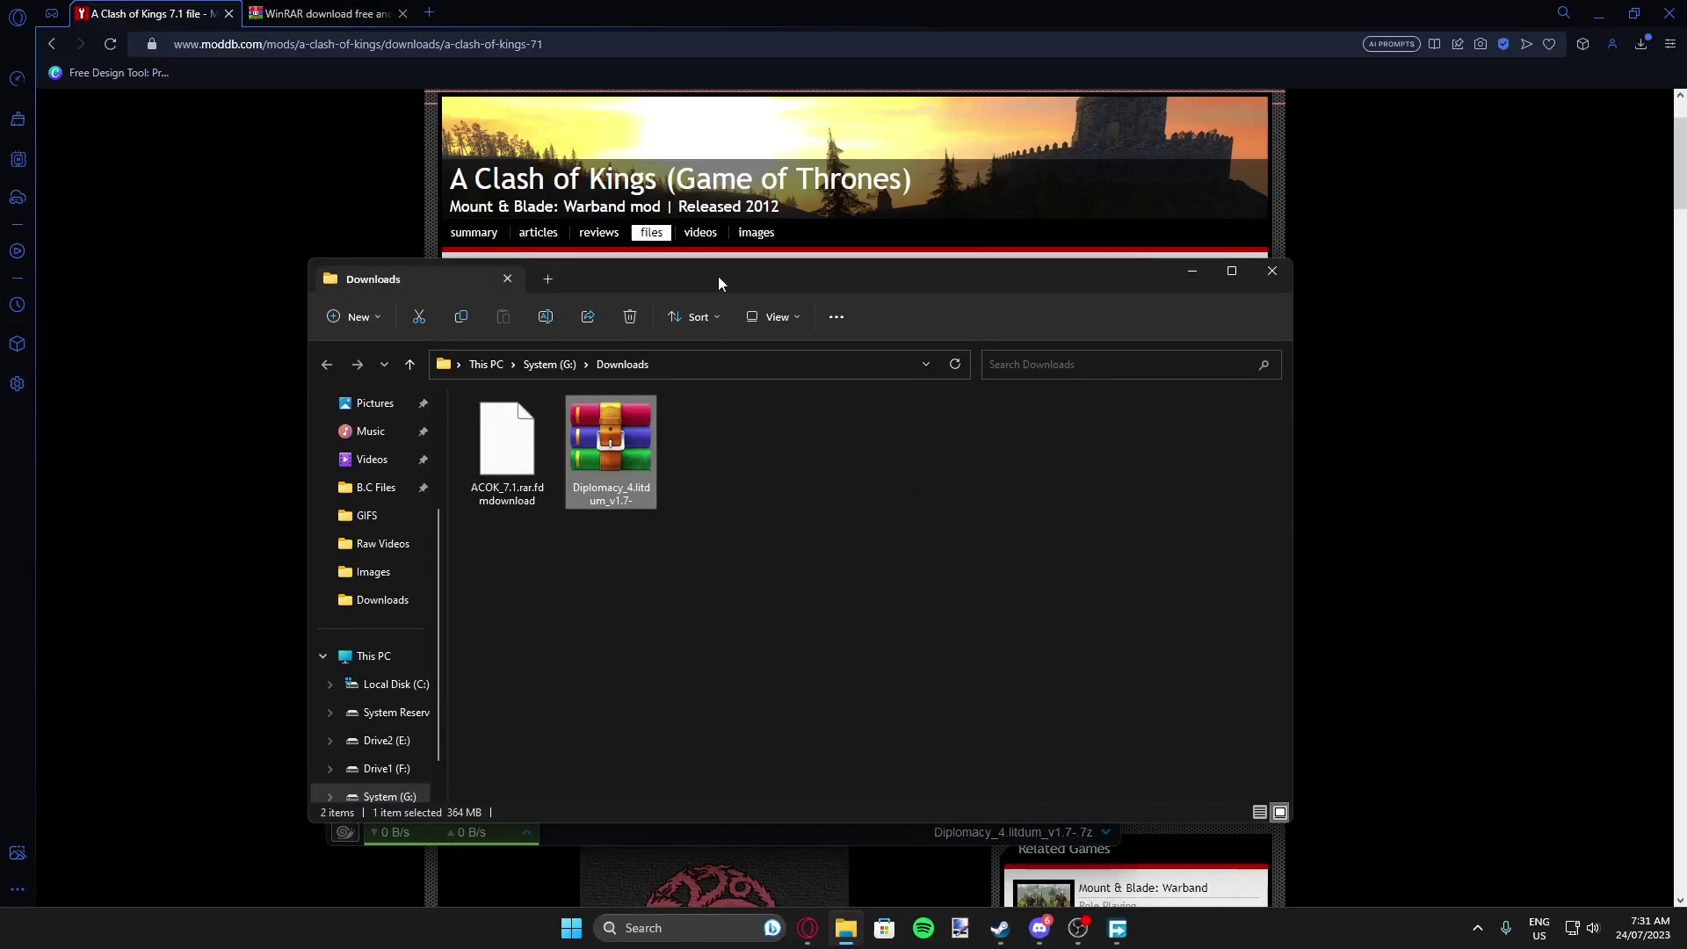
pyautogui.click(323, 14)
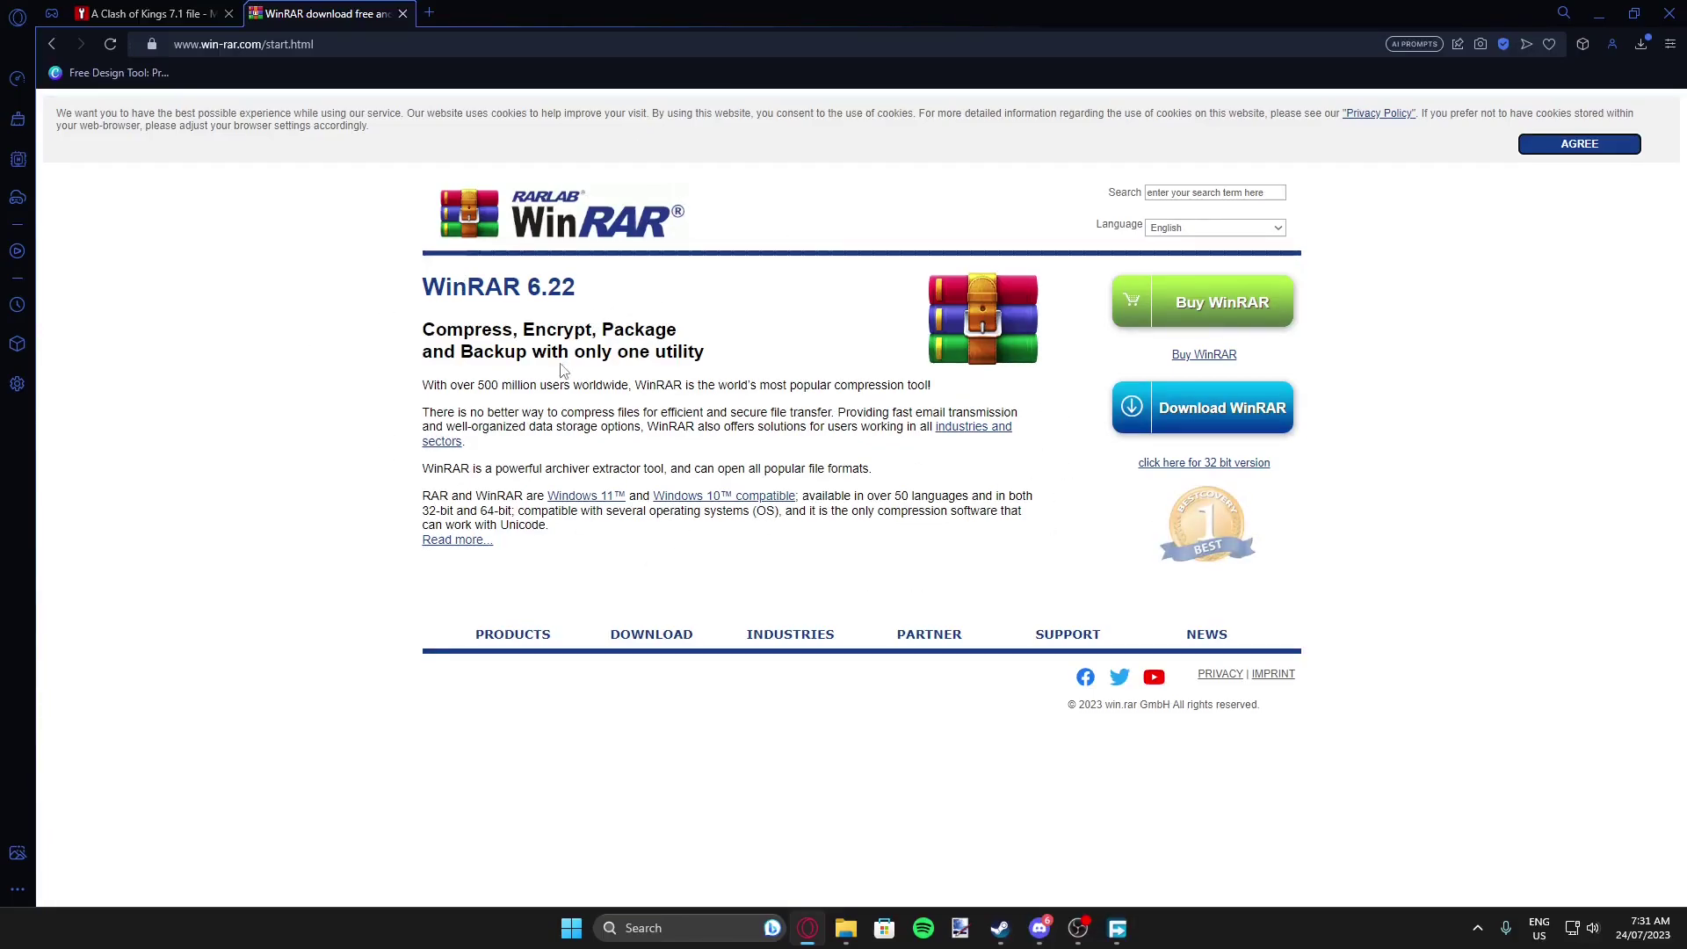
# Reopen the Diplomacy archive's Downloads folder from Free Download Manager, then return to Steam's Warband page.
pyautogui.click(1118, 929)
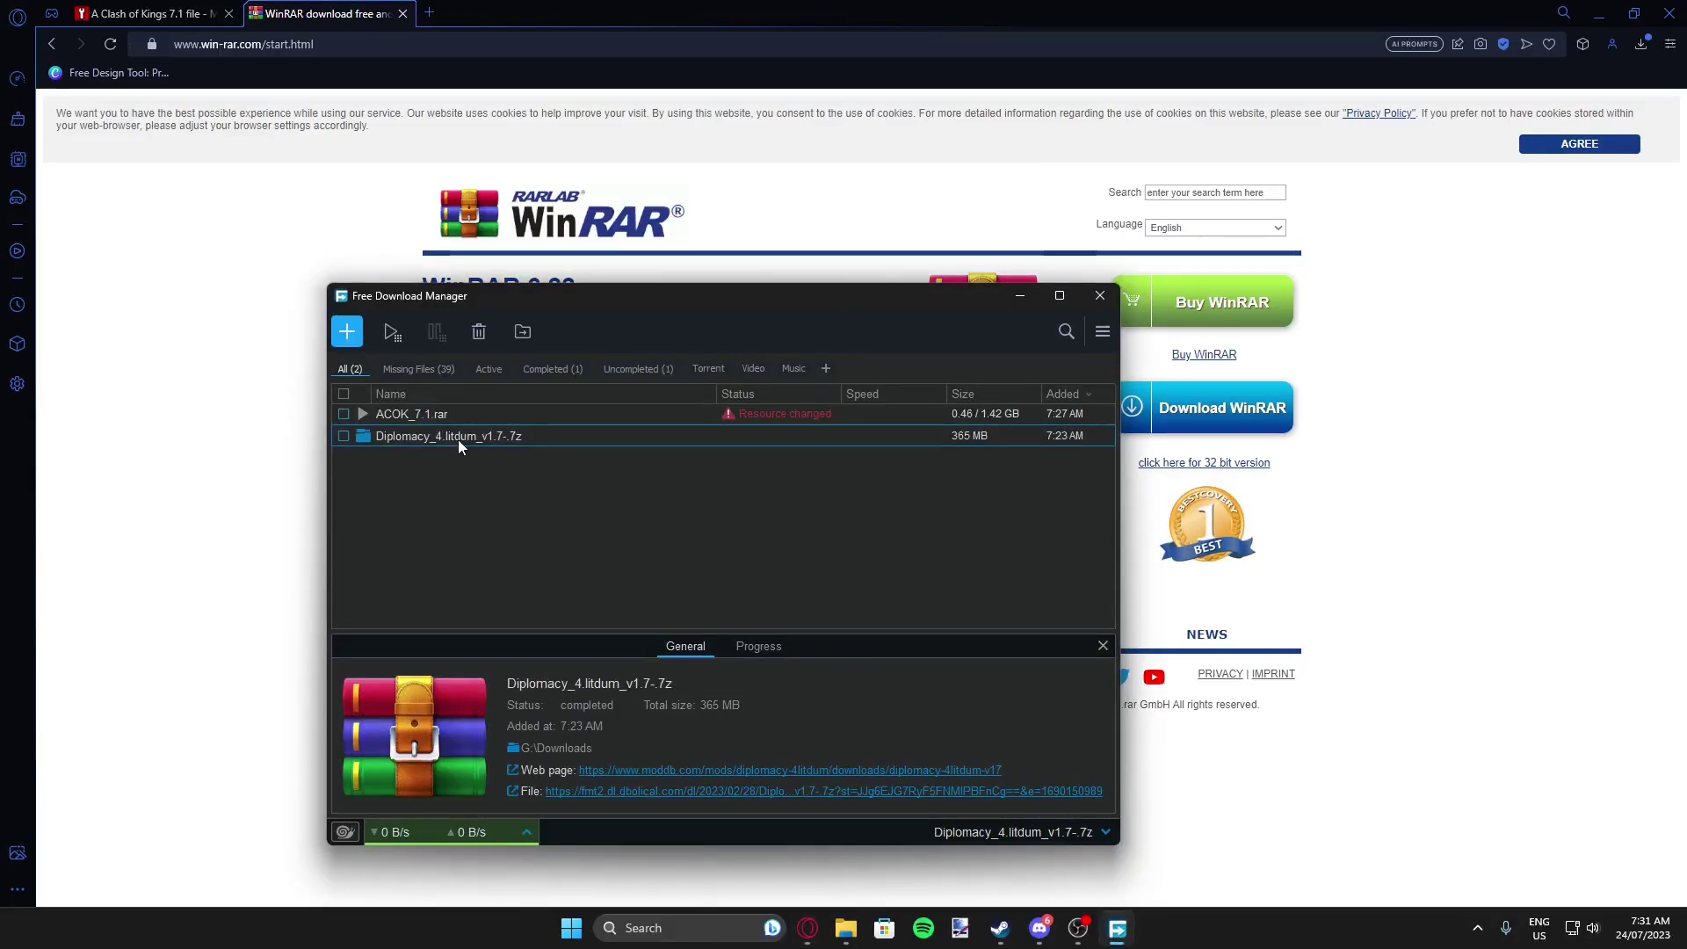
pyautogui.rightClick(460, 438)
pyautogui.click(528, 401)
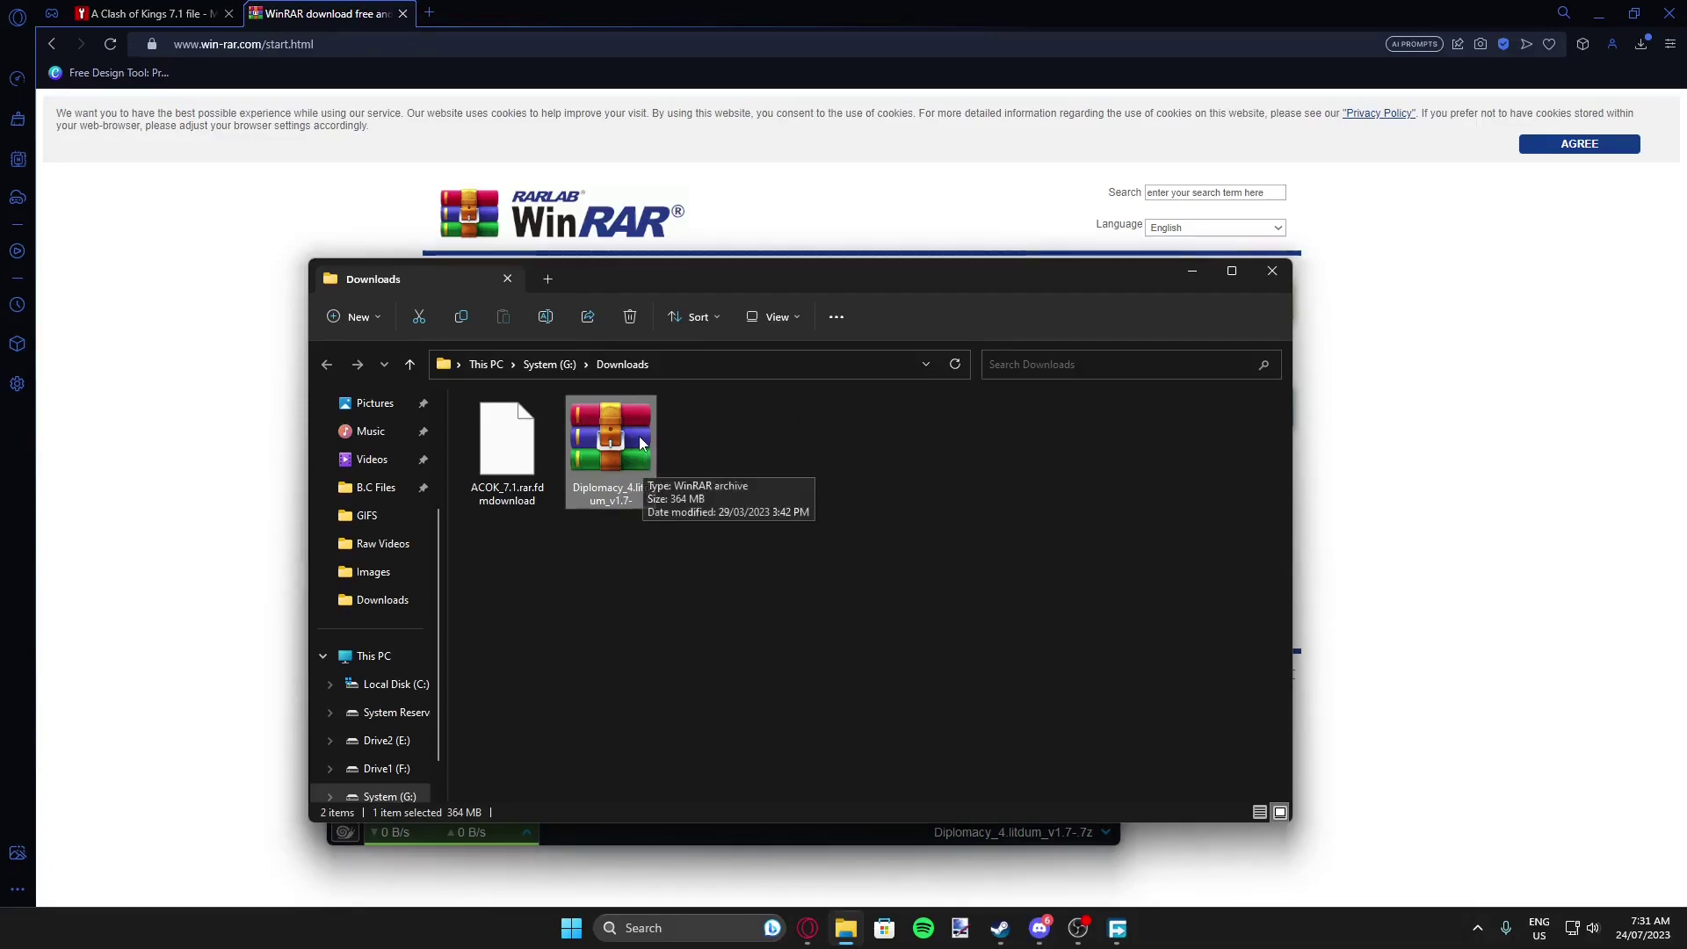
pyautogui.moveTo(766, 281); pyautogui.dragTo(689, 271)
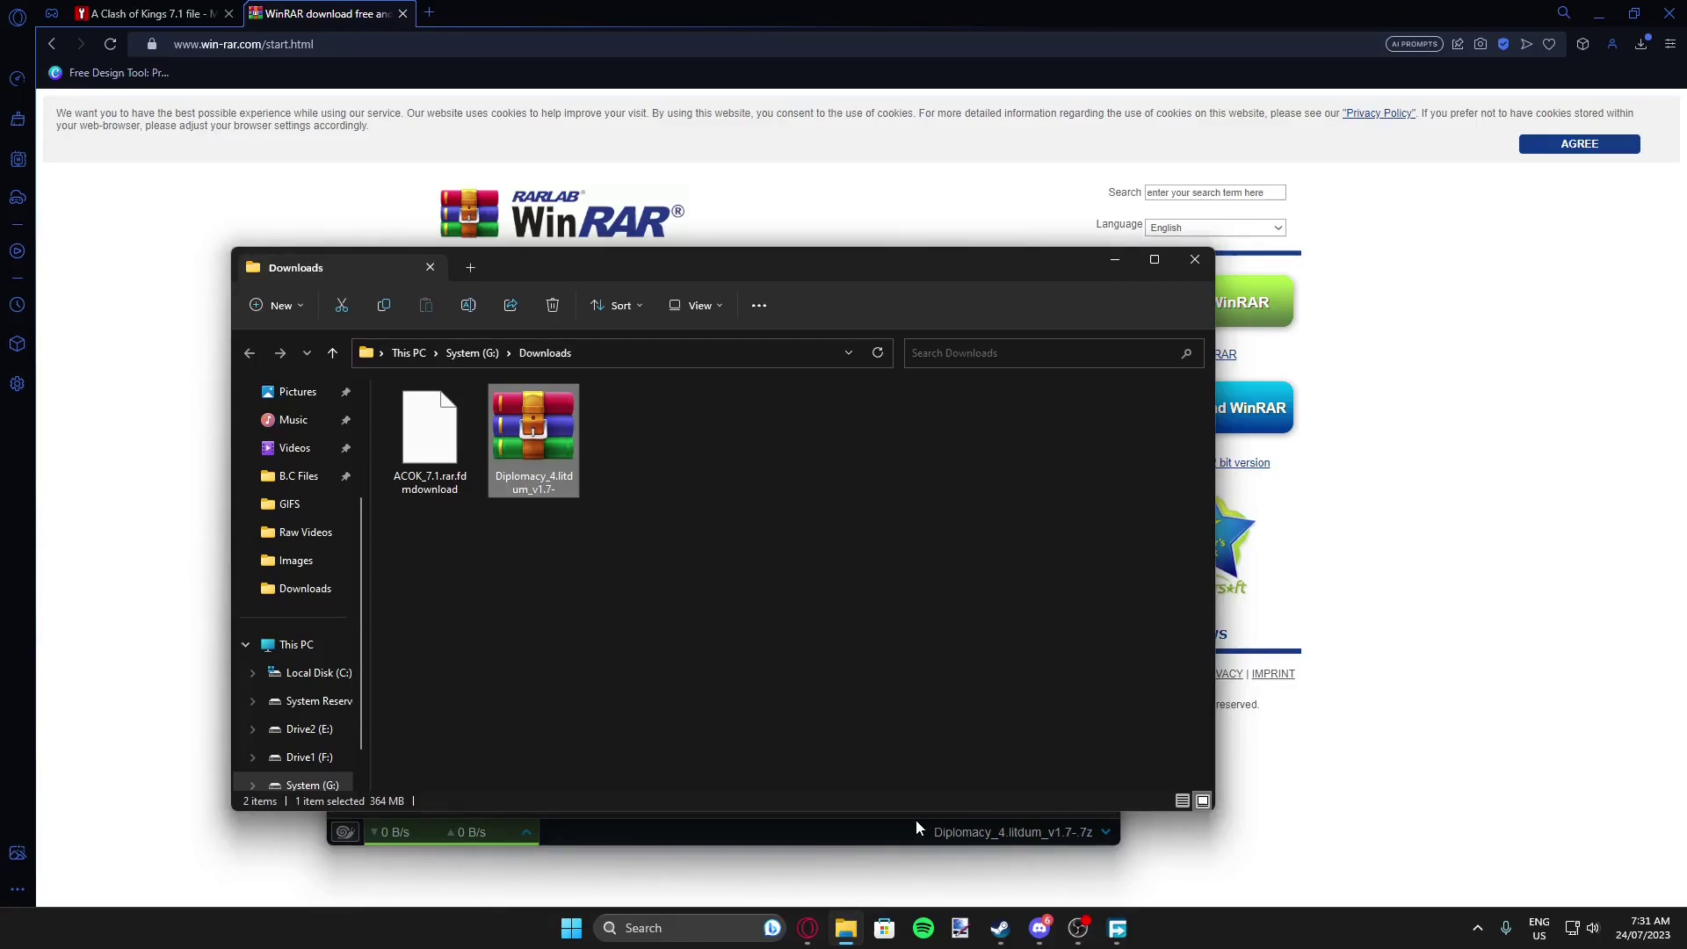
pyautogui.moveTo(1000, 928)
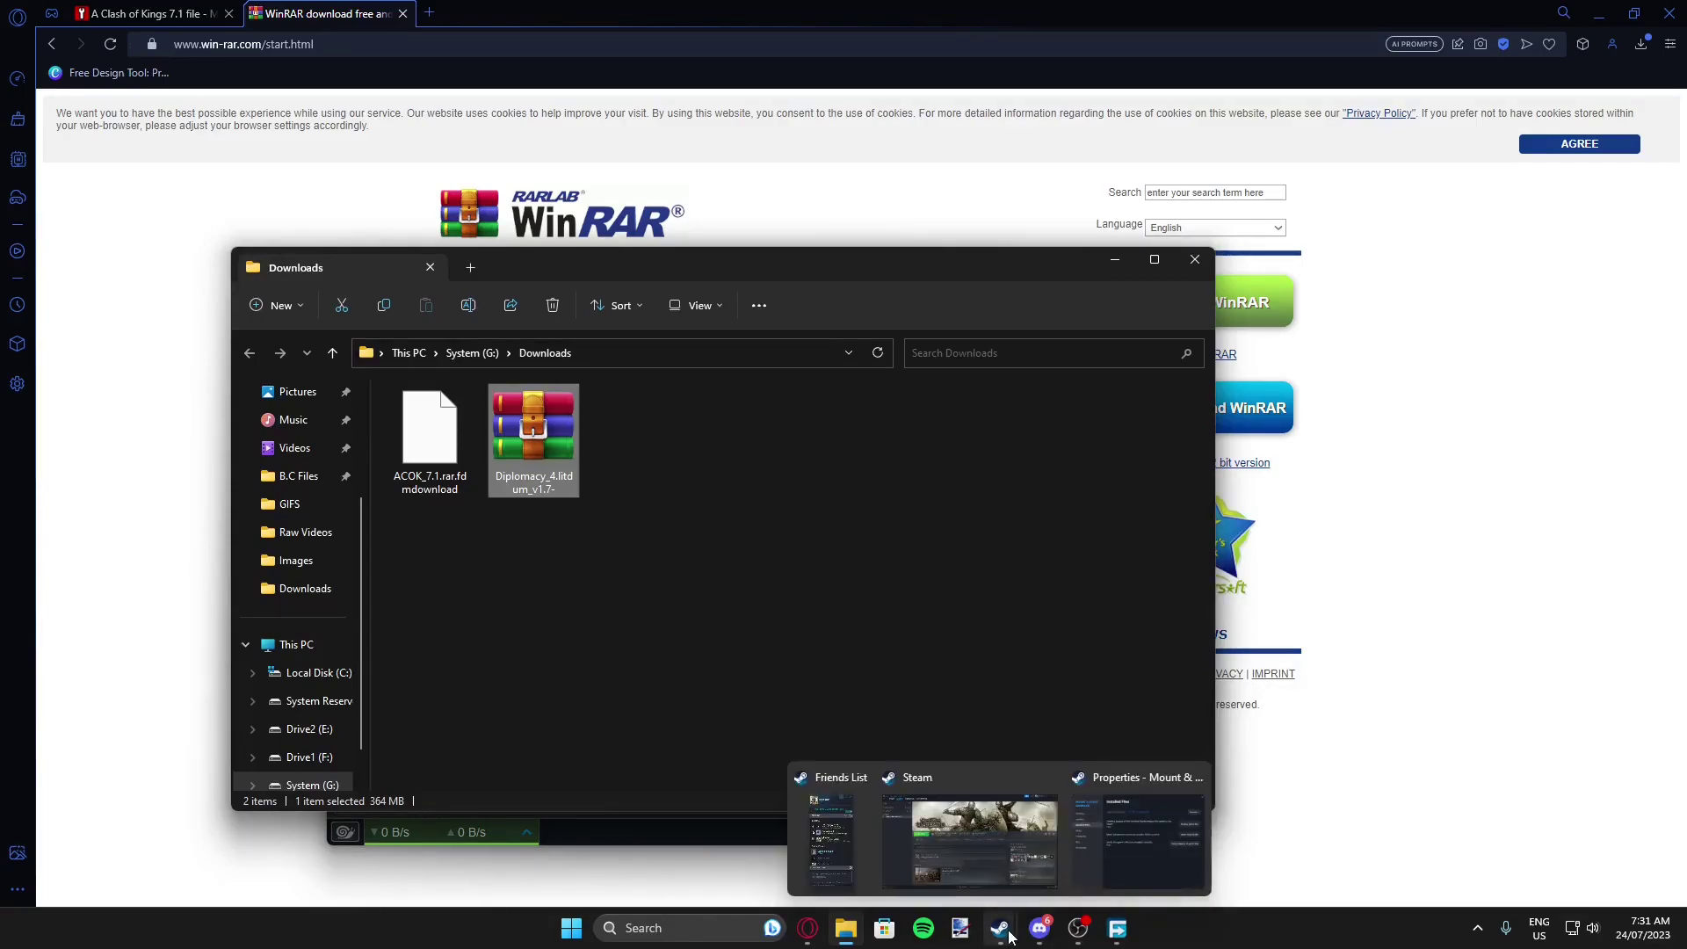
pyautogui.click(1006, 878)
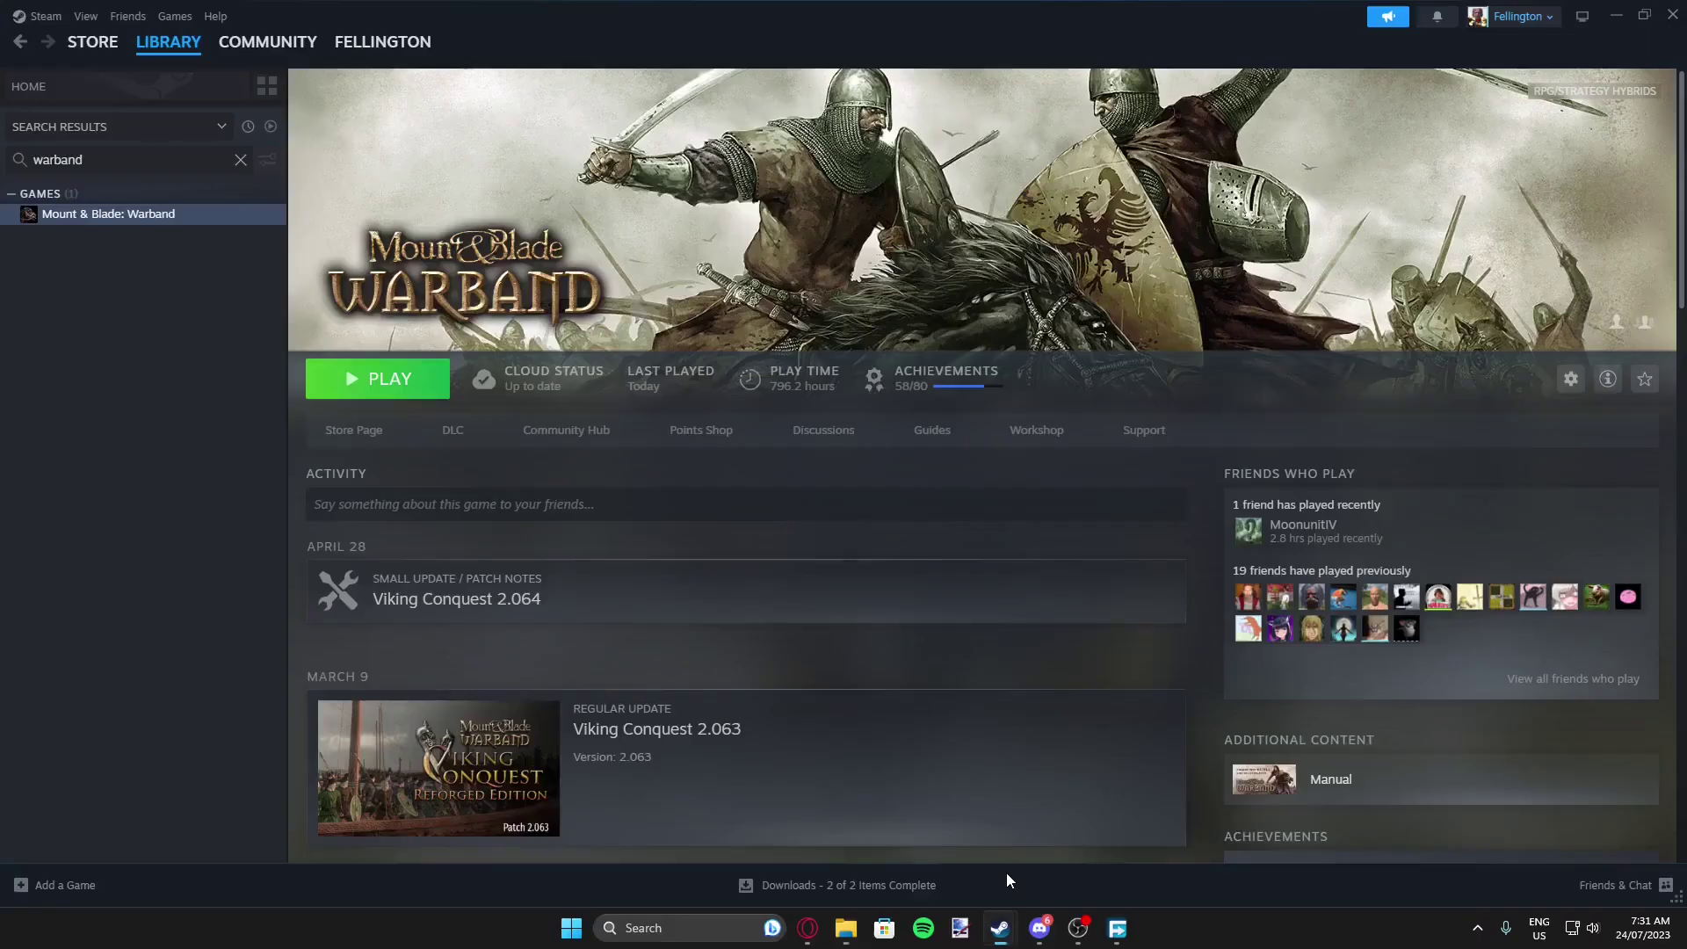
# Browse Warband's local install folder from Properties > Installed Files.
pyautogui.rightClick(133, 226)
pyautogui.click(186, 387)
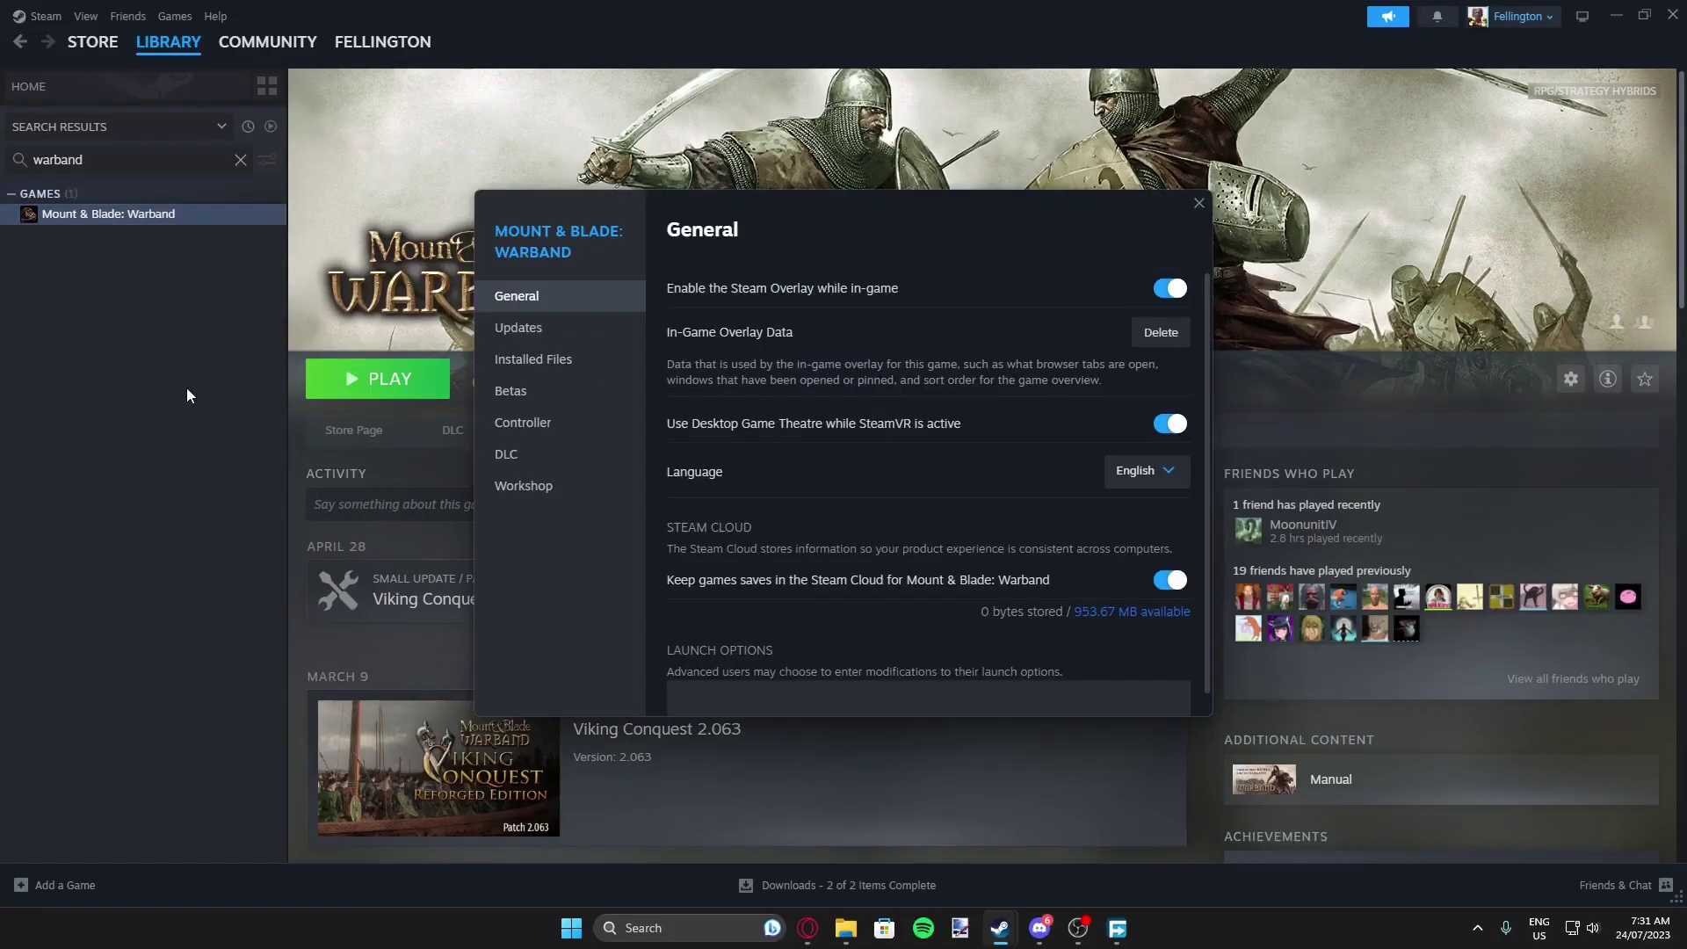
pyautogui.click(520, 361)
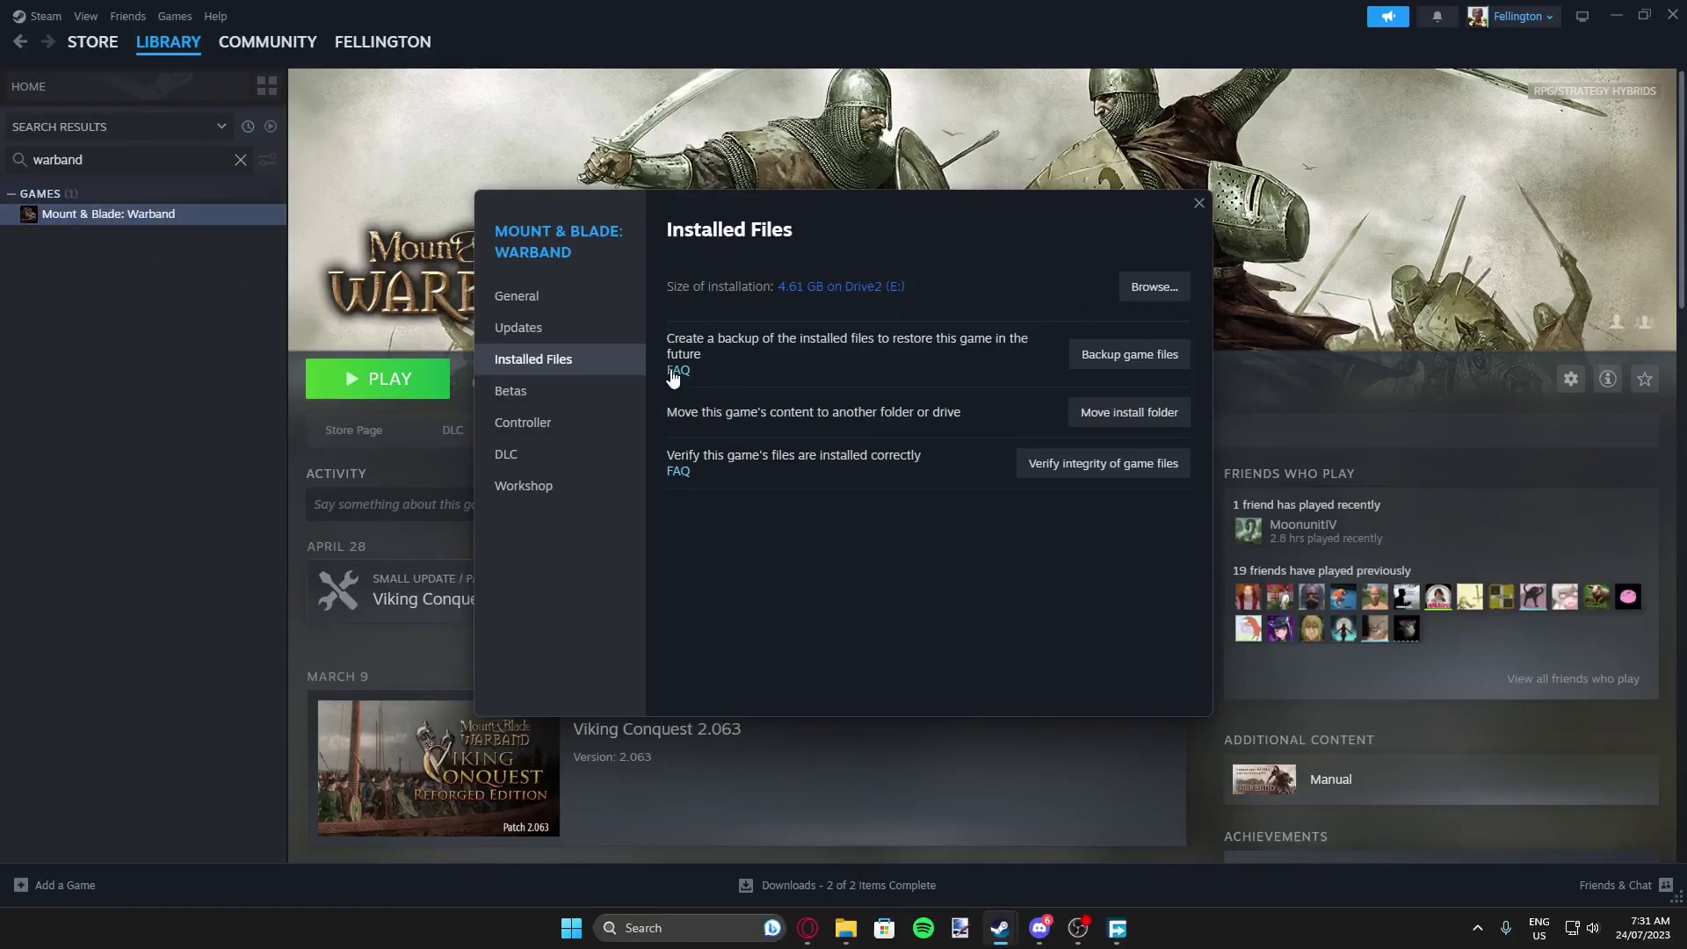
pyautogui.click(1153, 288)
pyautogui.moveTo(844, 929)
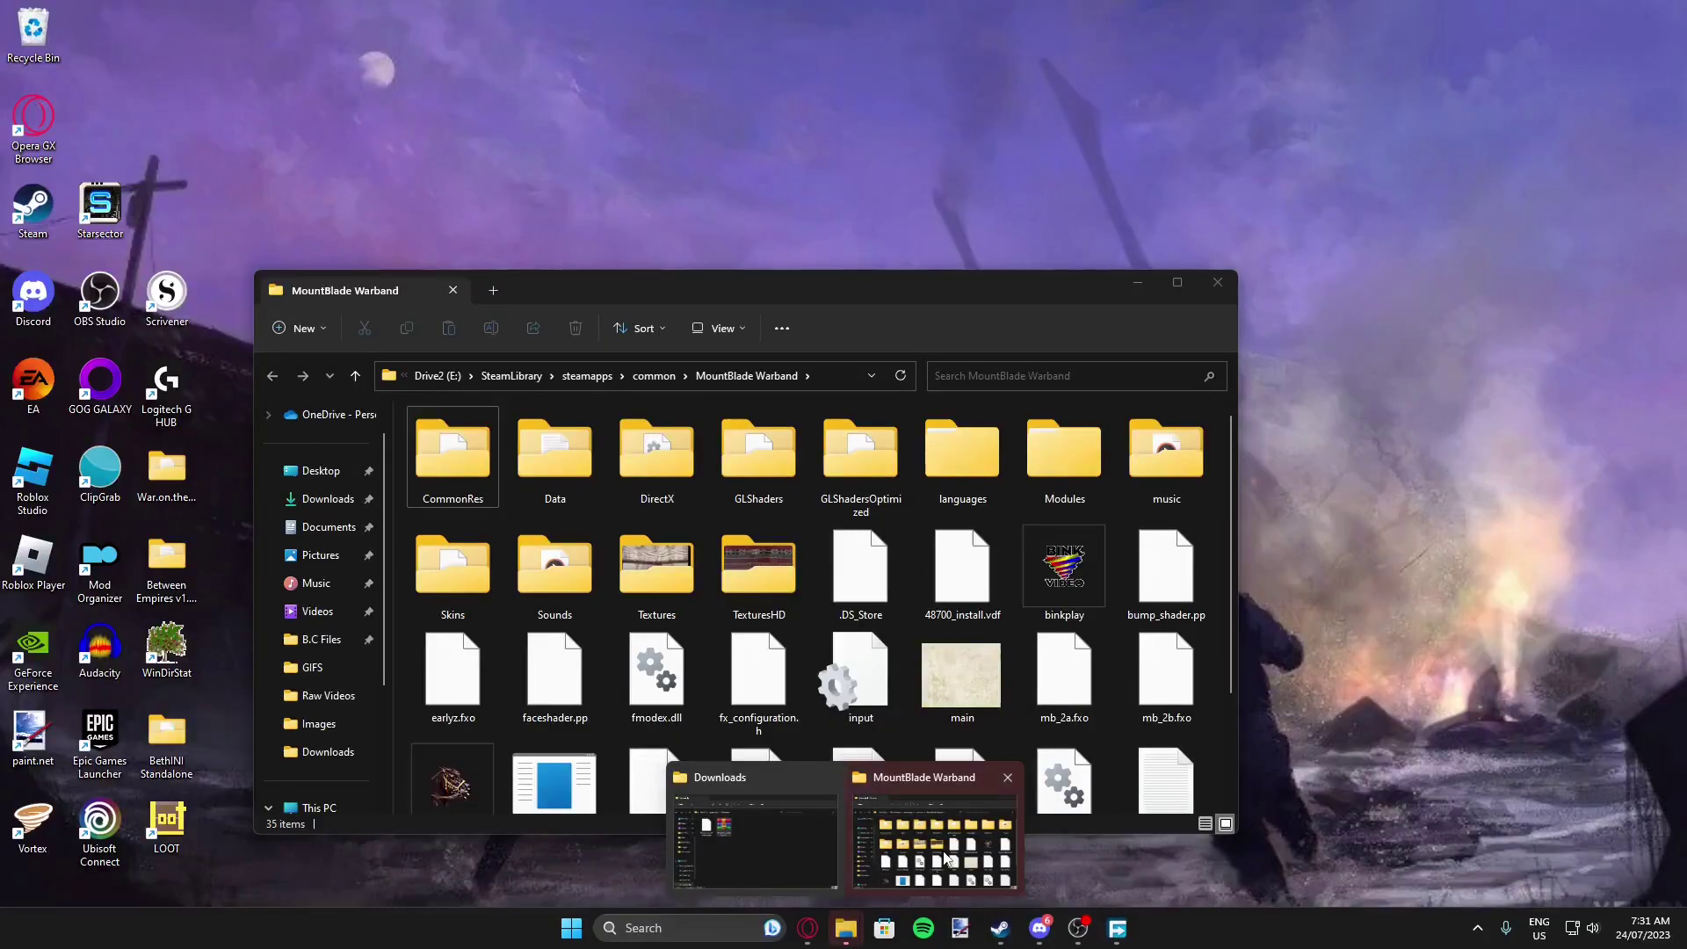
# Move the Warband install folder window and open its Modules folder.
pyautogui.click(945, 859)
pyautogui.moveTo(761, 304); pyautogui.dragTo(701, 243)
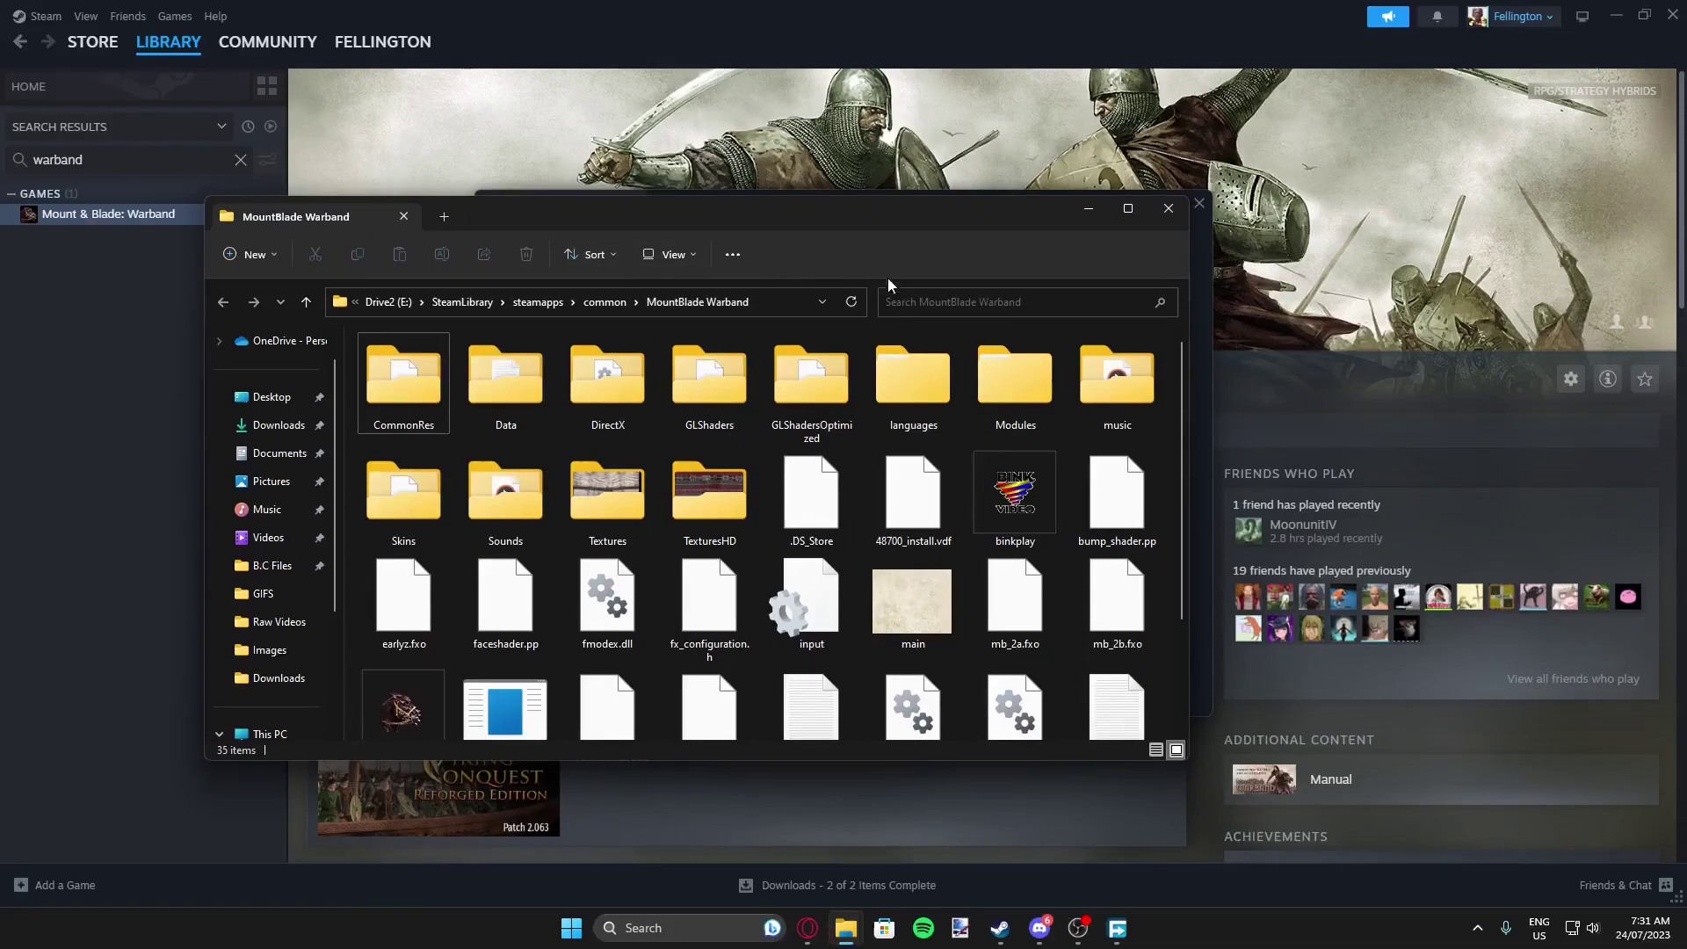
pyautogui.doubleClick(998, 396)
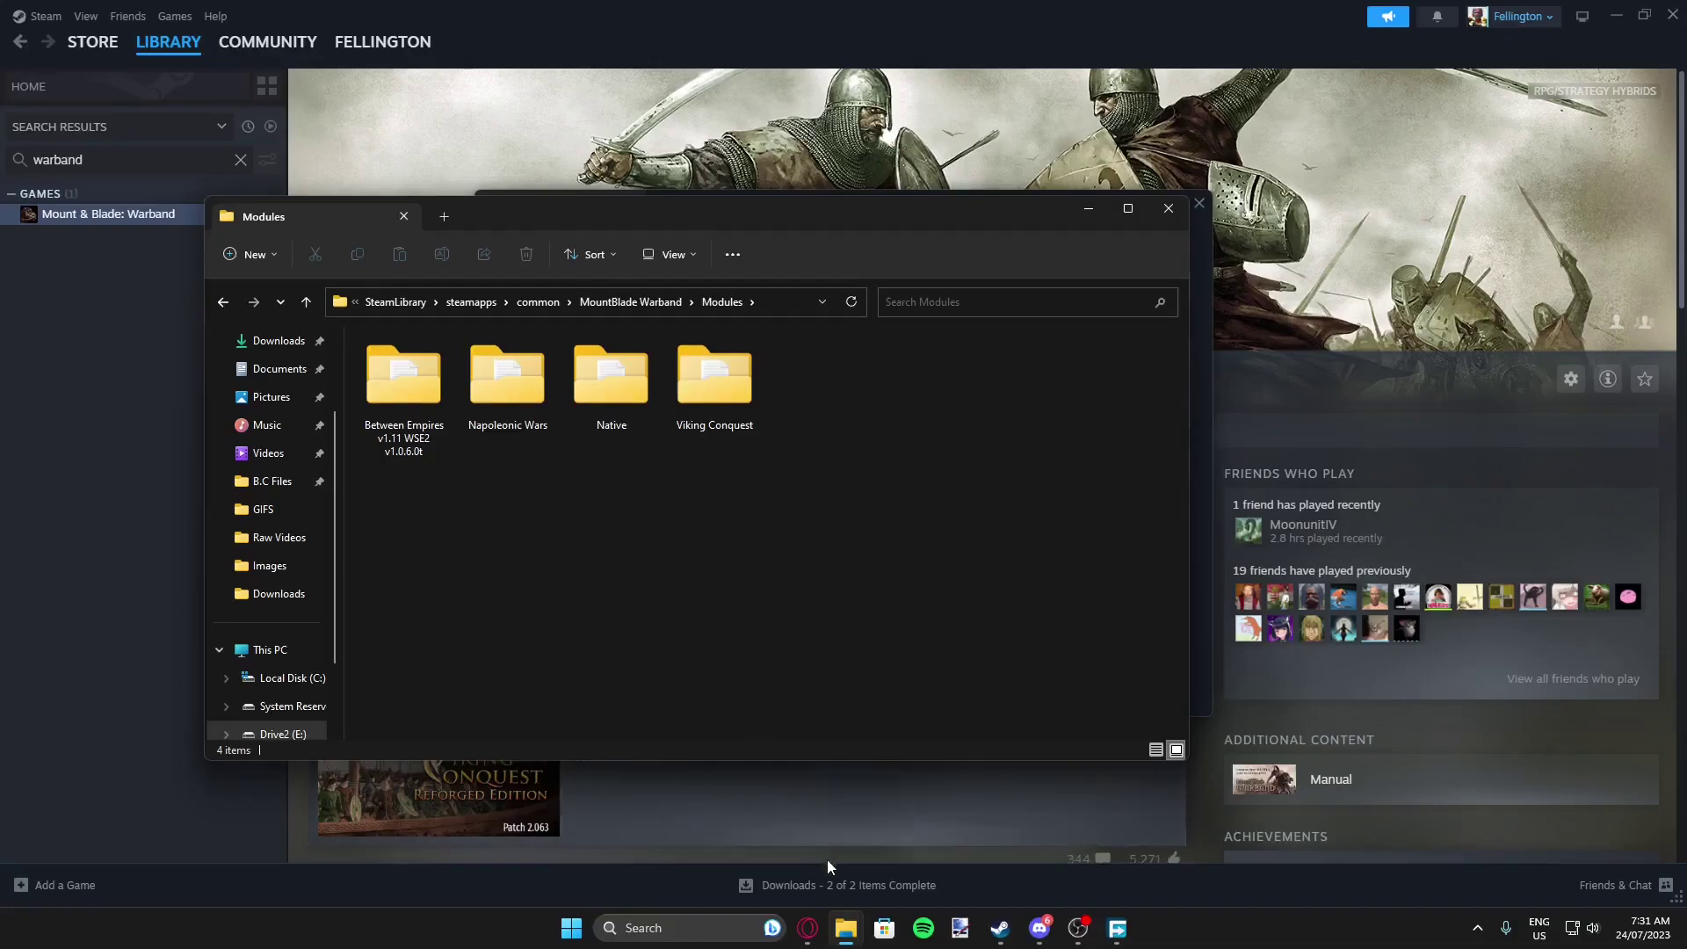
pyautogui.moveTo(845, 928)
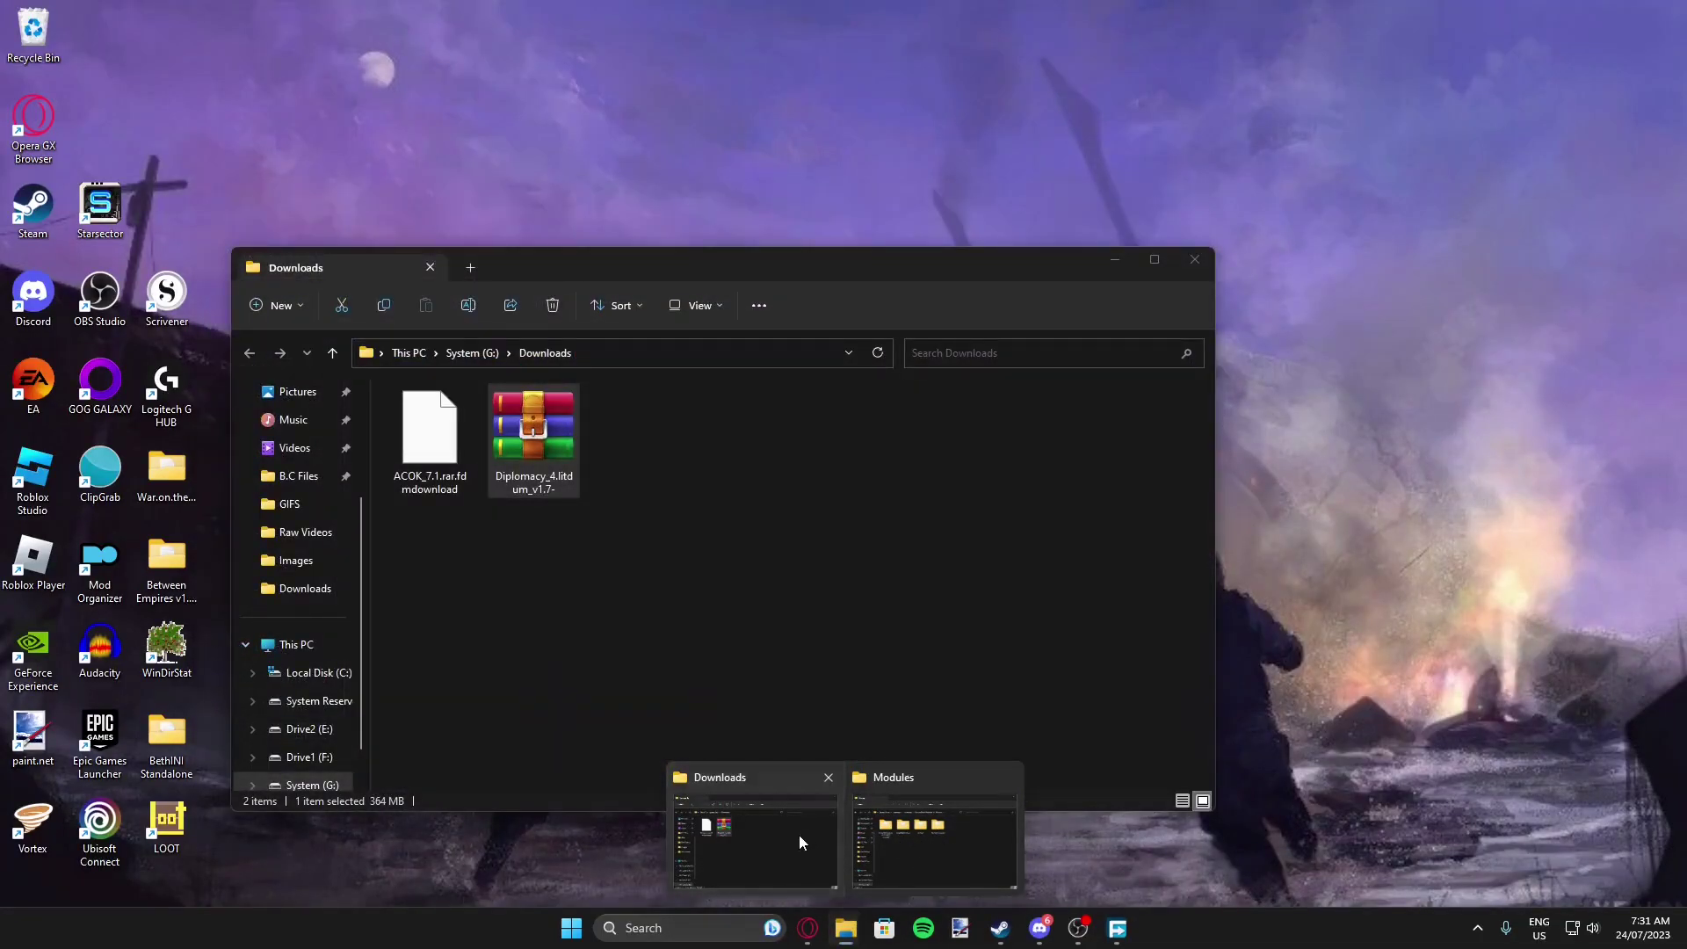
# Open the Diplomacy archive from Downloads in WinRAR, dismissing the license reminder.
pyautogui.click(800, 835)
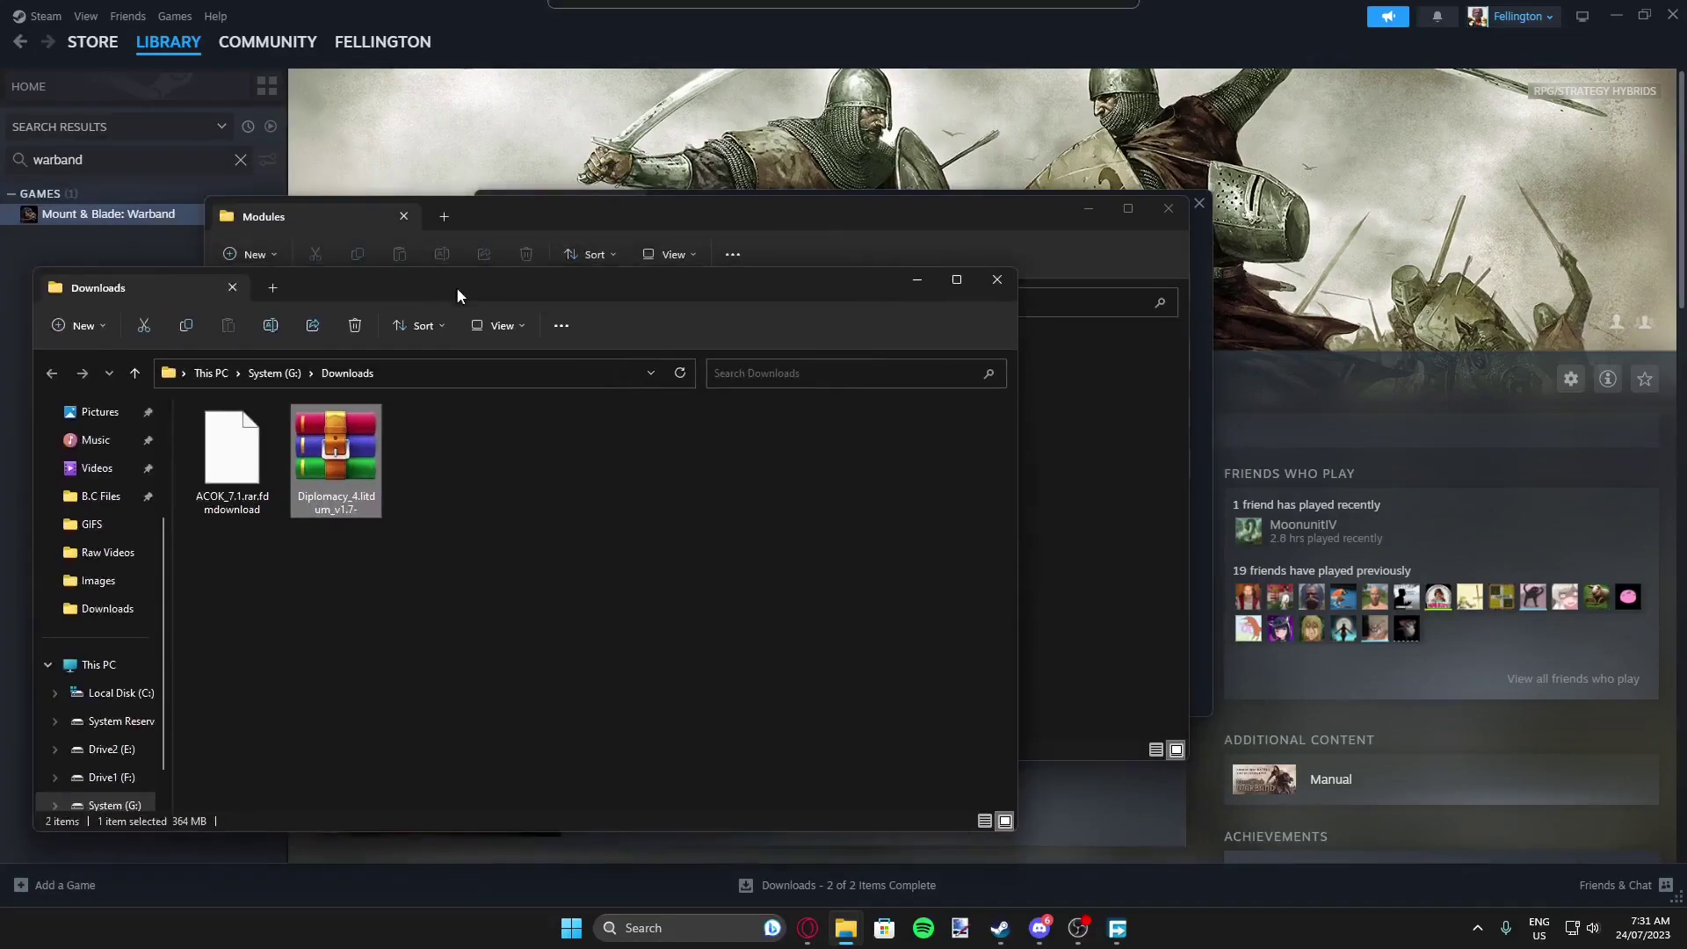
pyautogui.moveTo(457, 287); pyautogui.dragTo(1225, 302)
pyautogui.doubleClick(1112, 438)
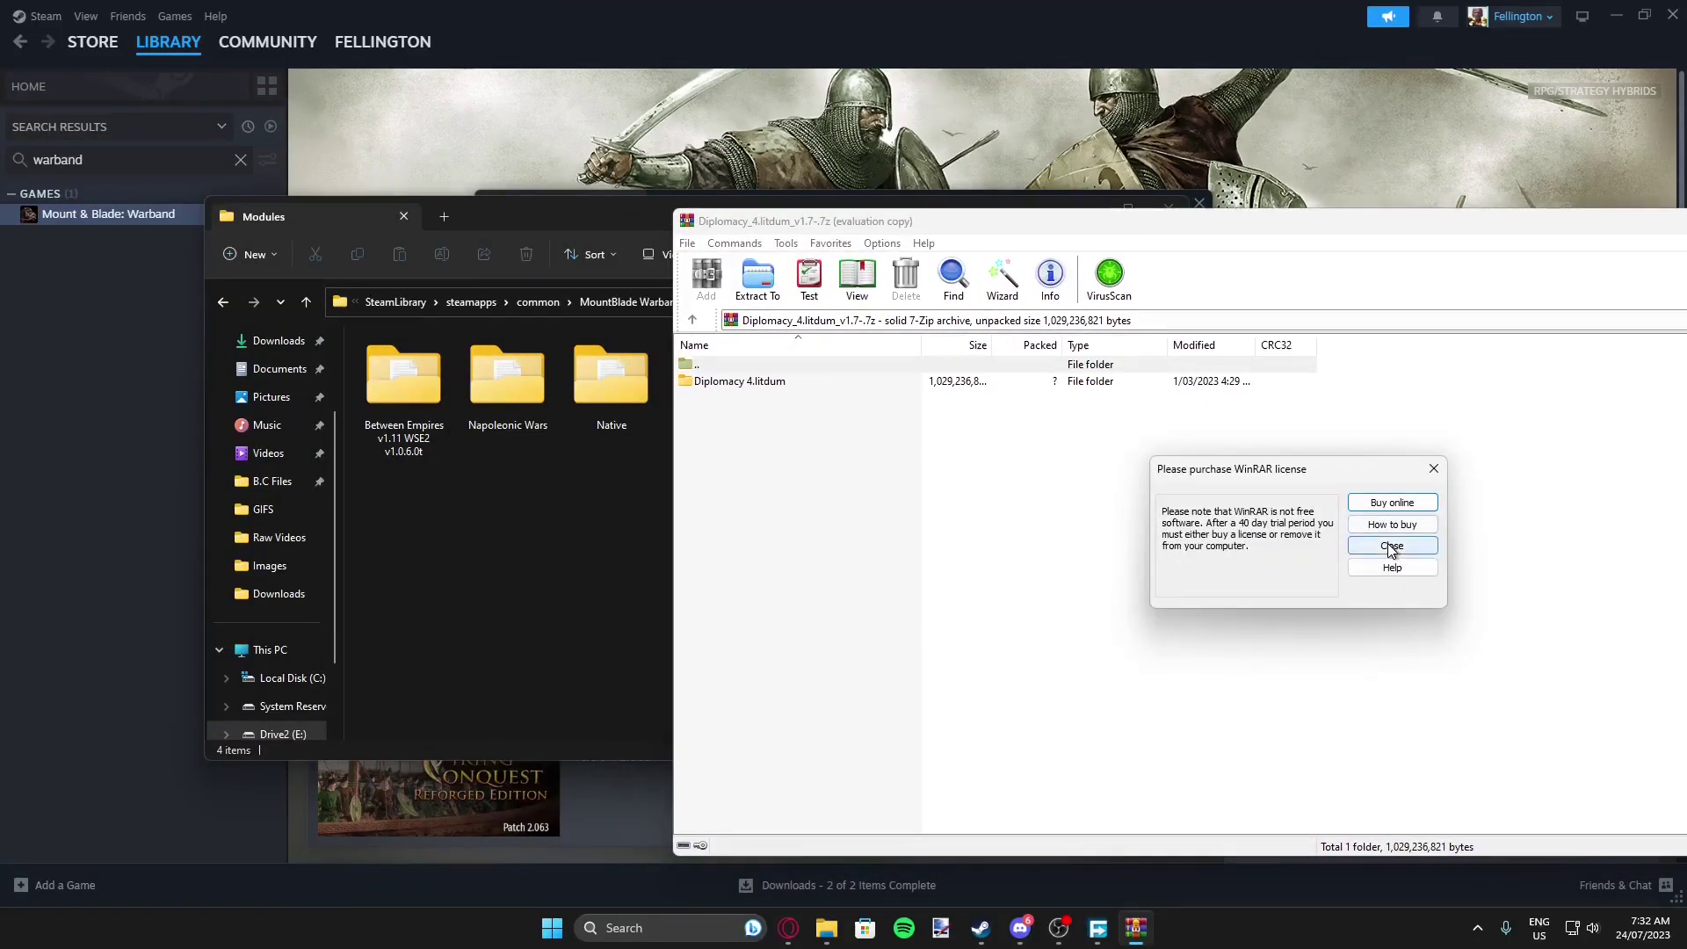
pyautogui.click(1391, 548)
pyautogui.doubleClick(1096, 442)
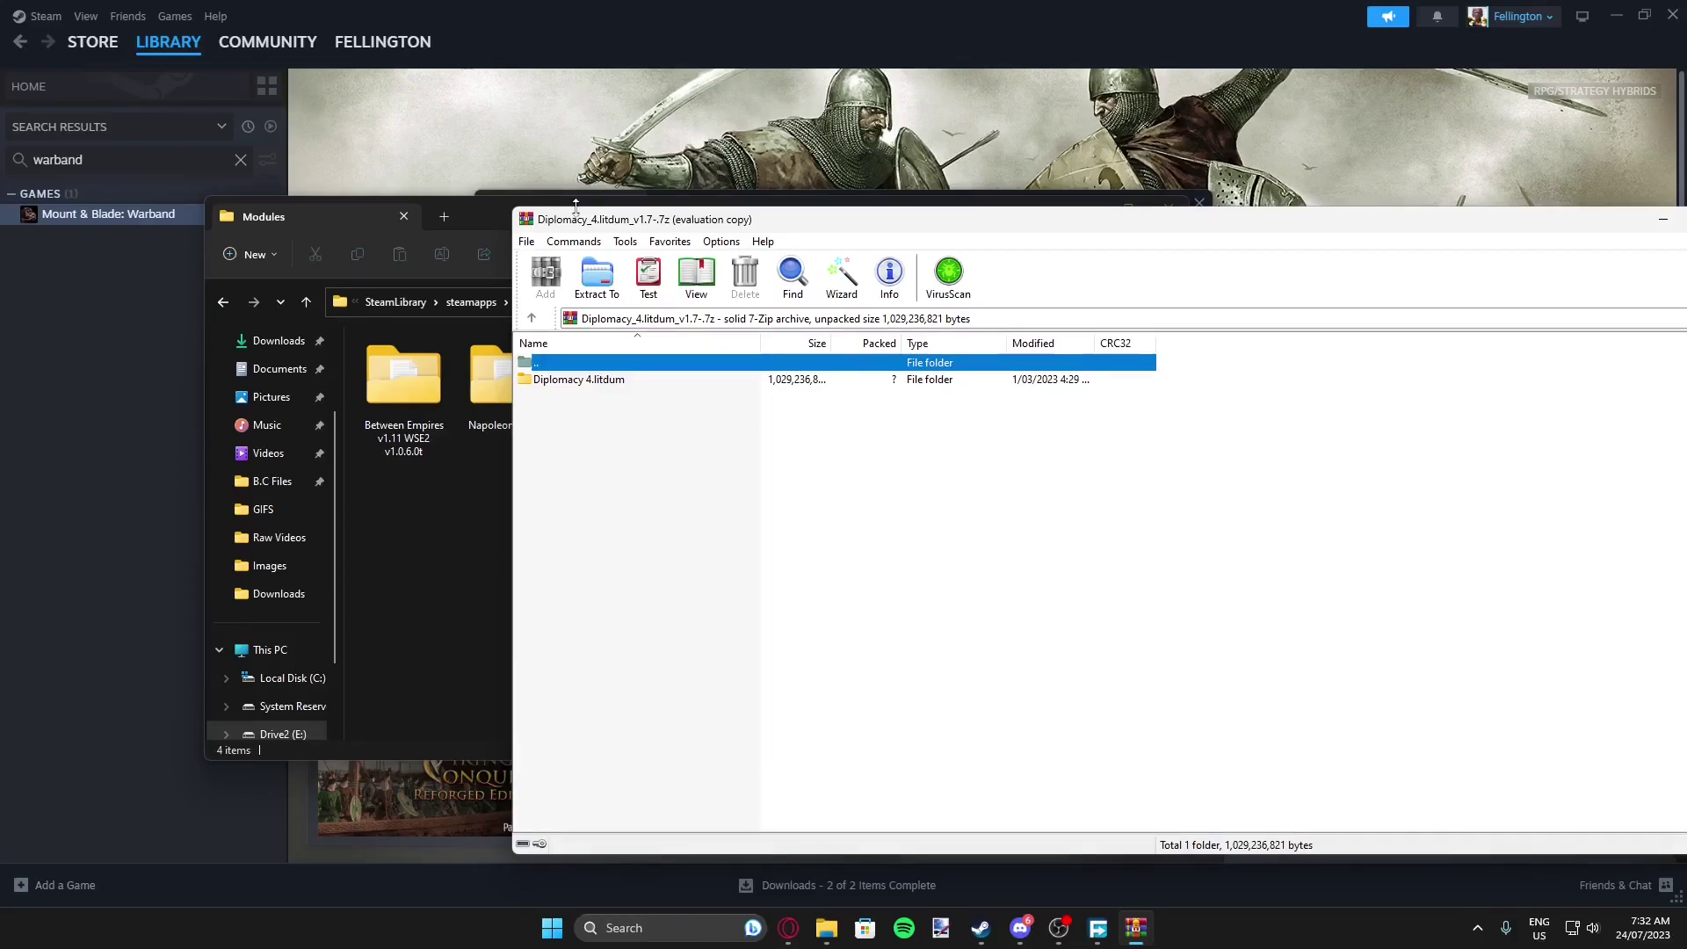
# Drag the Diplomacy 4.litdum folder from WinRAR into the Modules window.
pyautogui.click(481, 218)
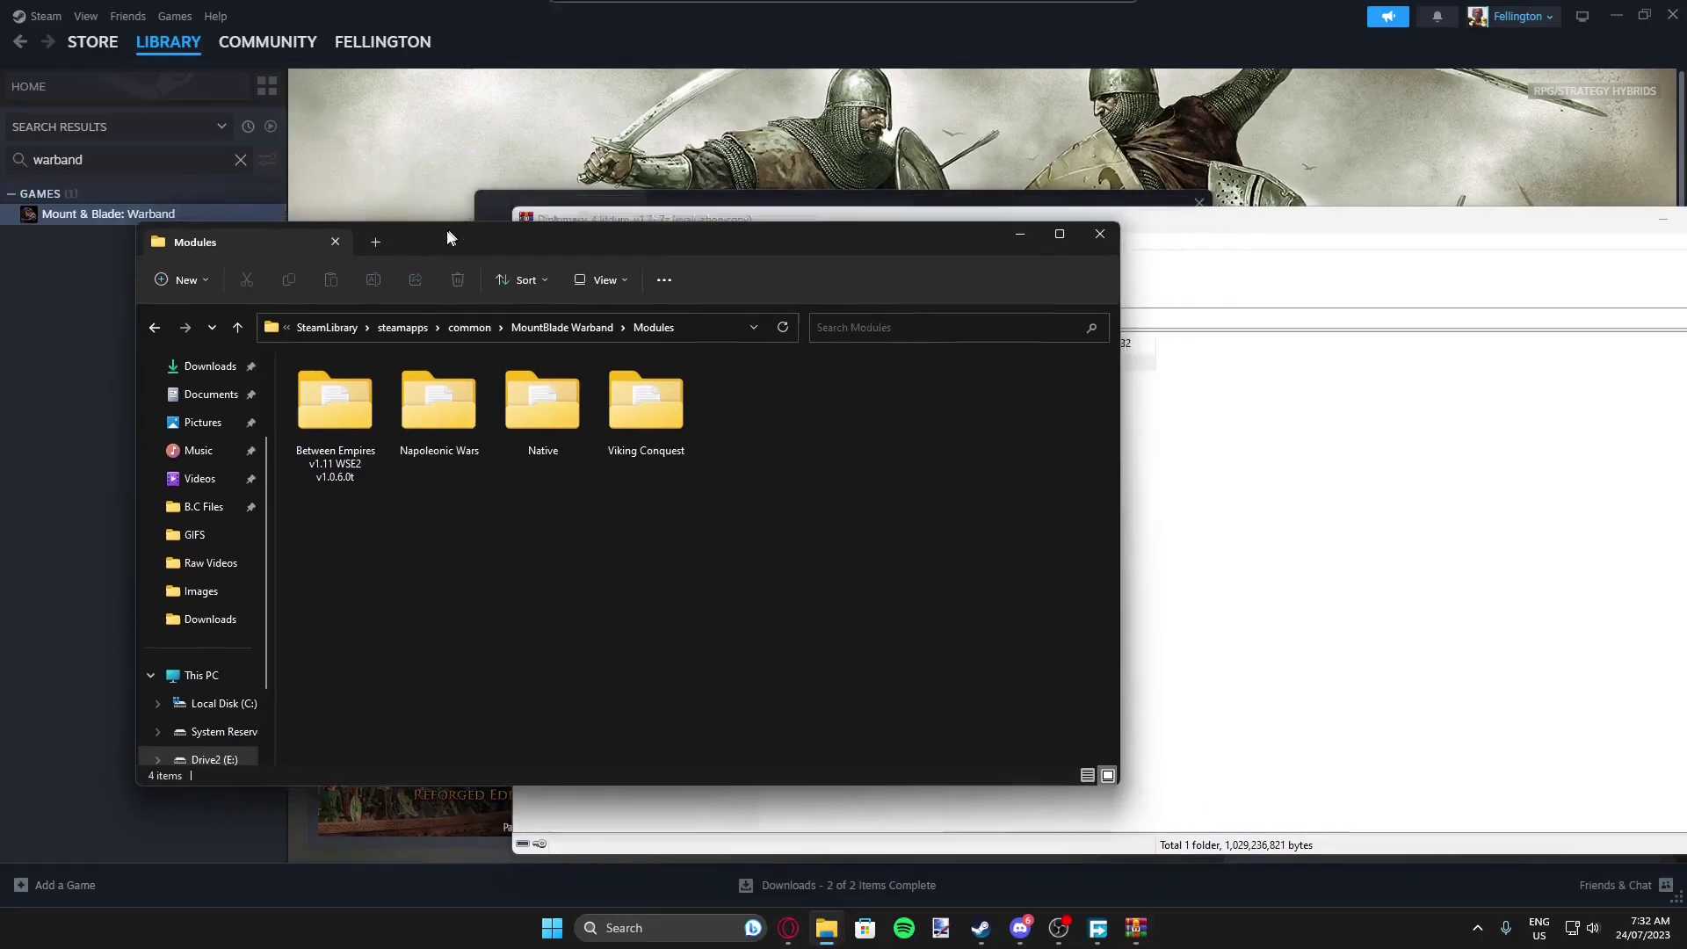
pyautogui.moveTo(482, 217); pyautogui.dragTo(374, 257)
pyautogui.click(1146, 234)
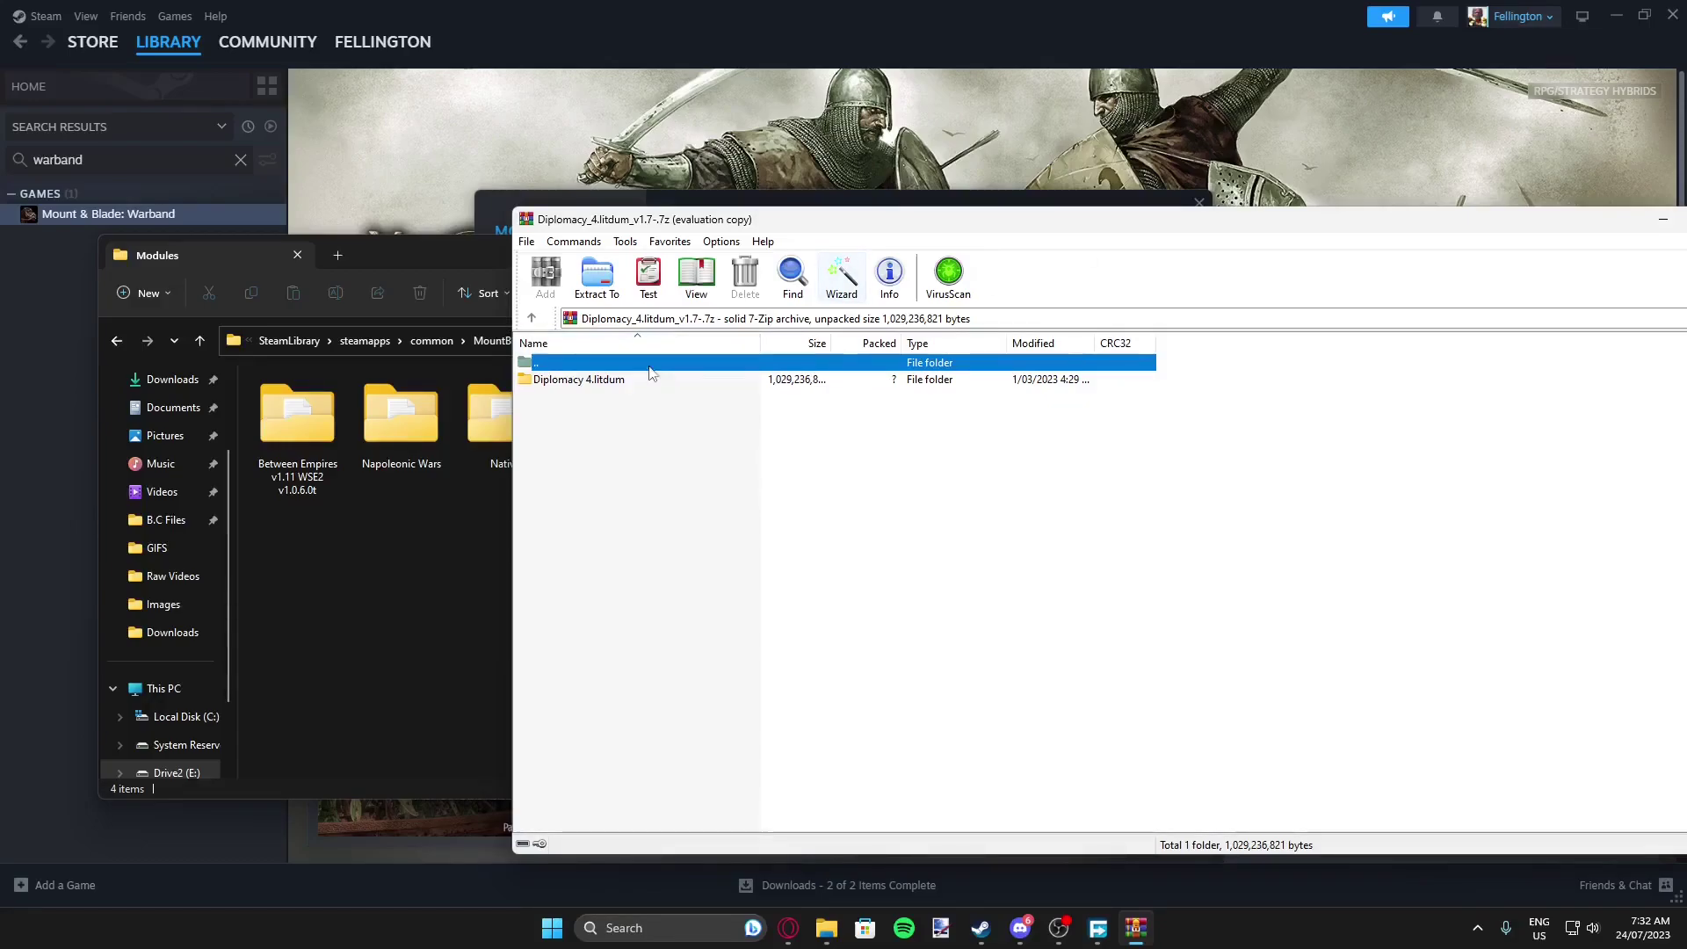
pyautogui.moveTo(593, 384)
pyautogui.mouseDown()
pyautogui.moveTo(607, 380)
pyautogui.moveTo(408, 518)
pyautogui.mouseUp()
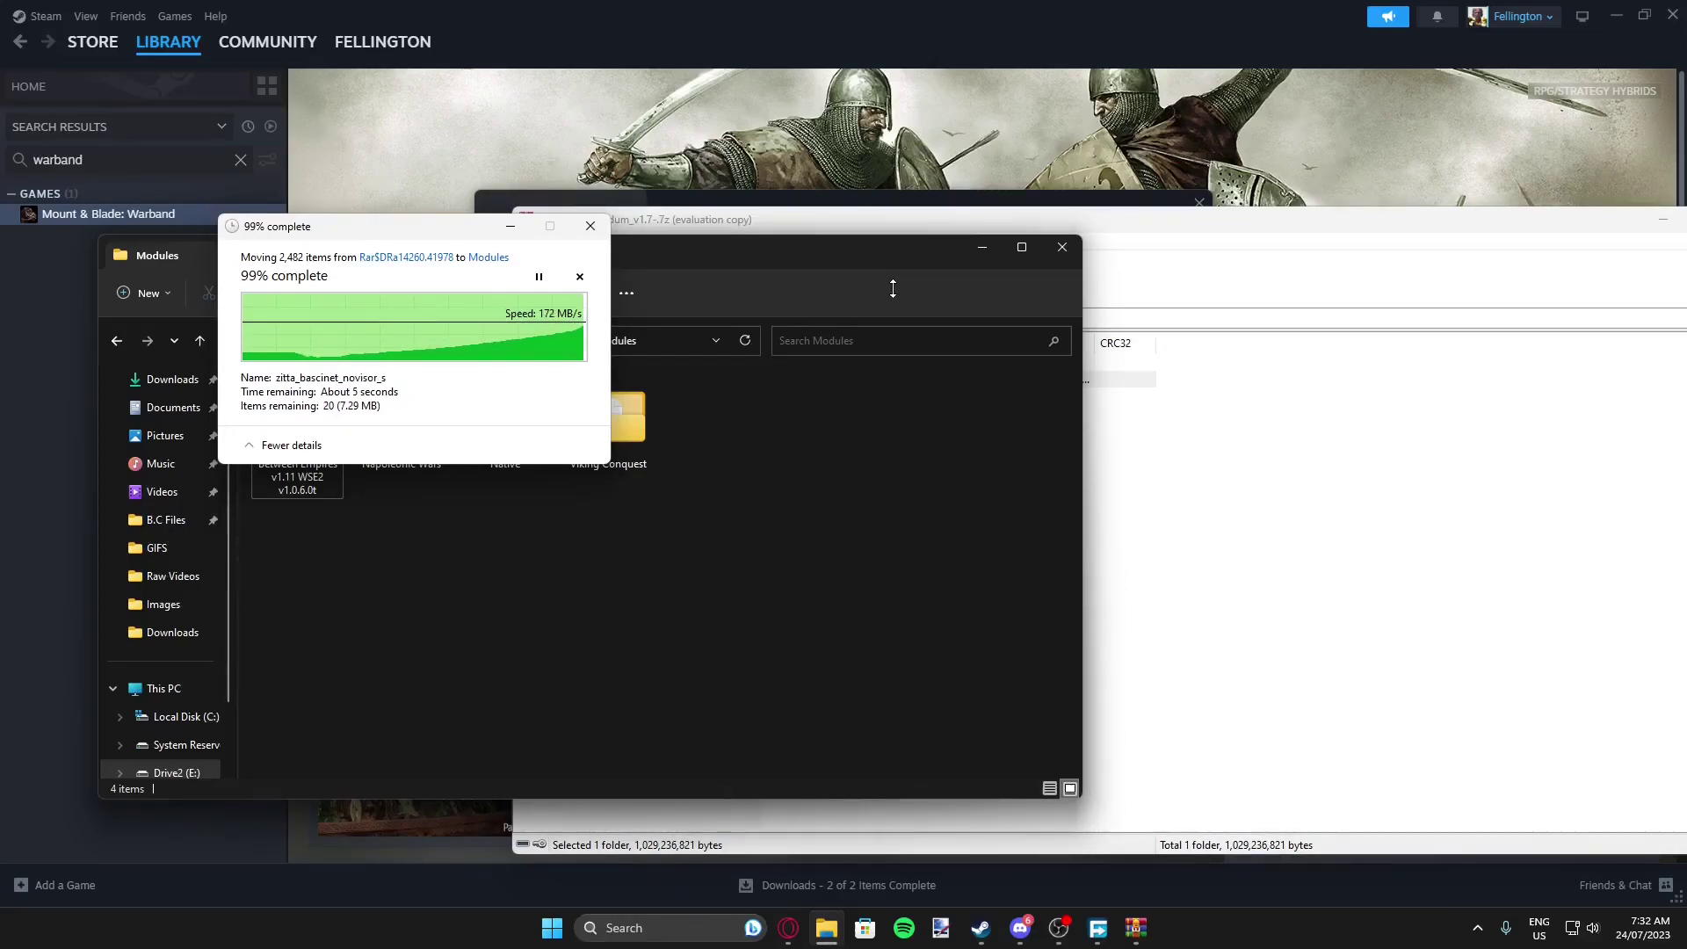
# Close the Modules folder, archive, game properties and Downloads windows.
pyautogui.click(1058, 250)
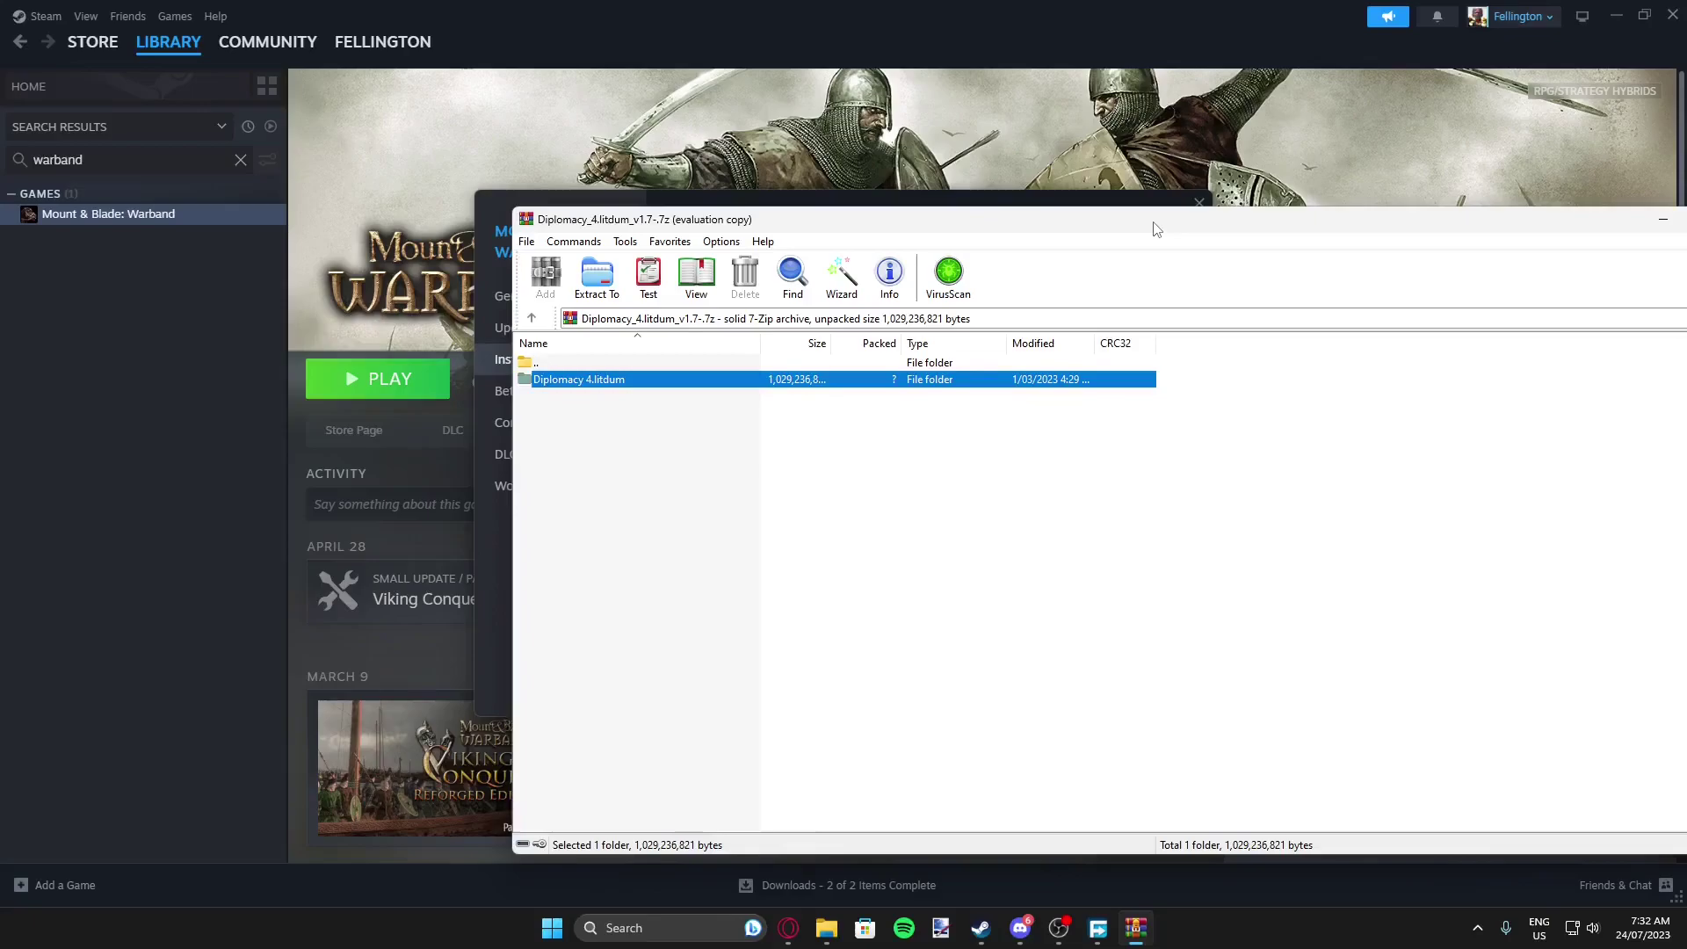
pyautogui.moveTo(1152, 226); pyautogui.dragTo(682, 275)
pyautogui.click(1230, 275)
pyautogui.click(1199, 203)
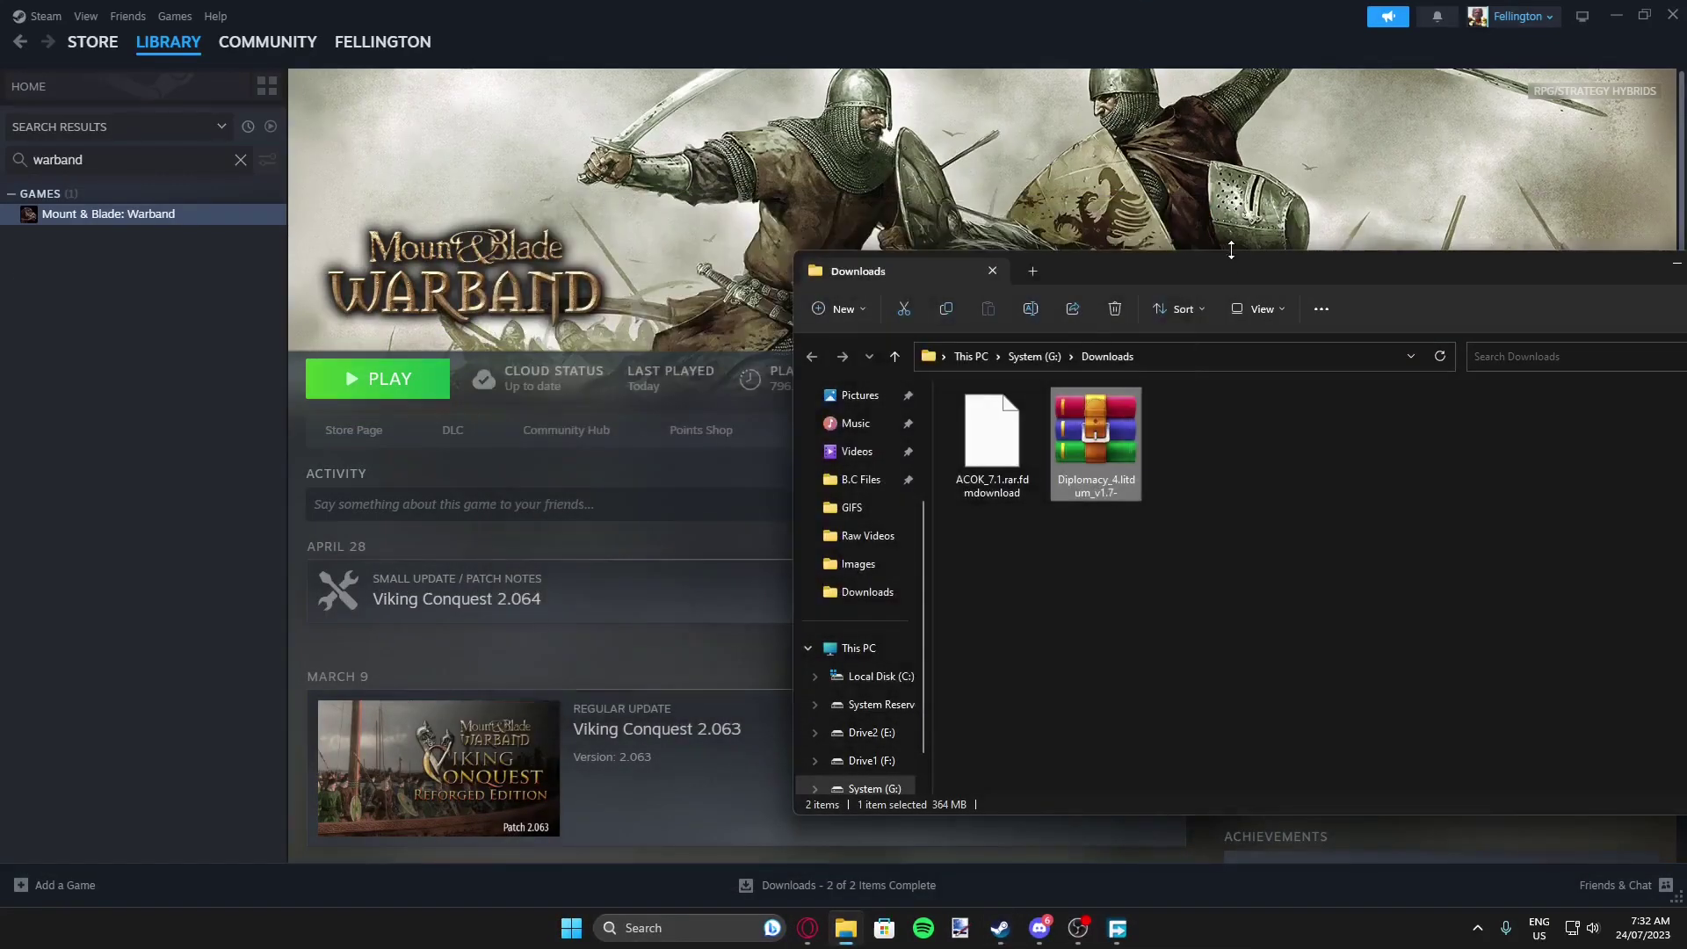
pyautogui.moveTo(1275, 277); pyautogui.dragTo(779, 302)
pyautogui.click(1273, 302)
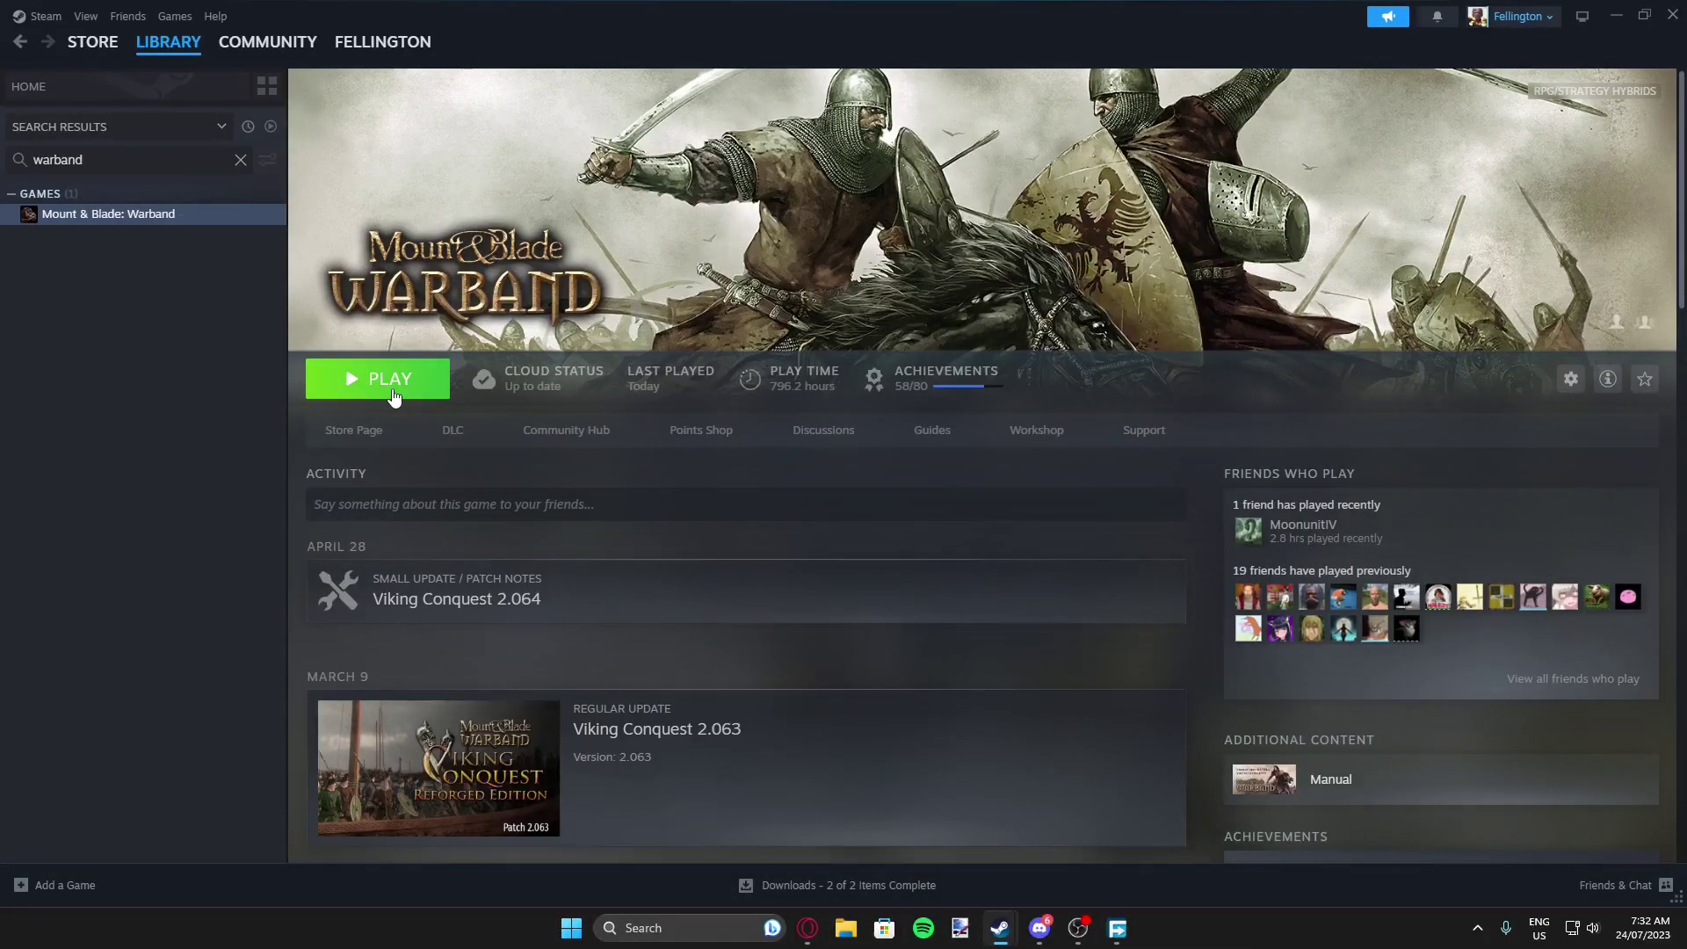
# Launch Warband from Steam and start it with Diplomacy 4.litdum as the current module.
pyautogui.click(394, 396)
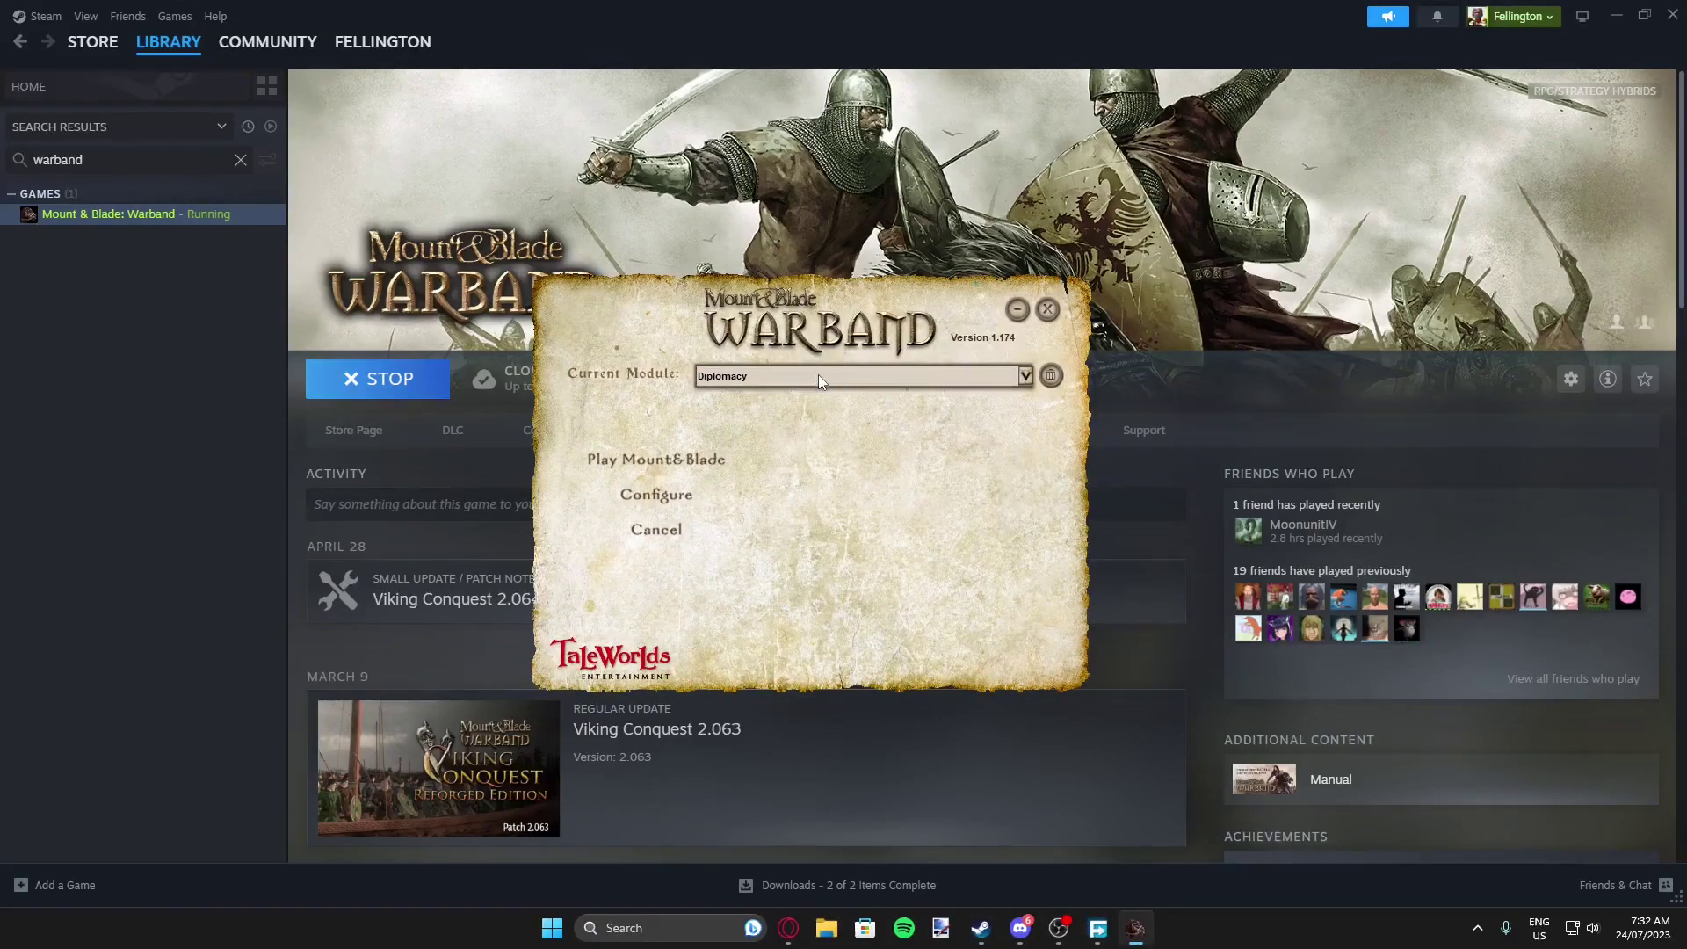
pyautogui.click(820, 377)
pyautogui.click(793, 395)
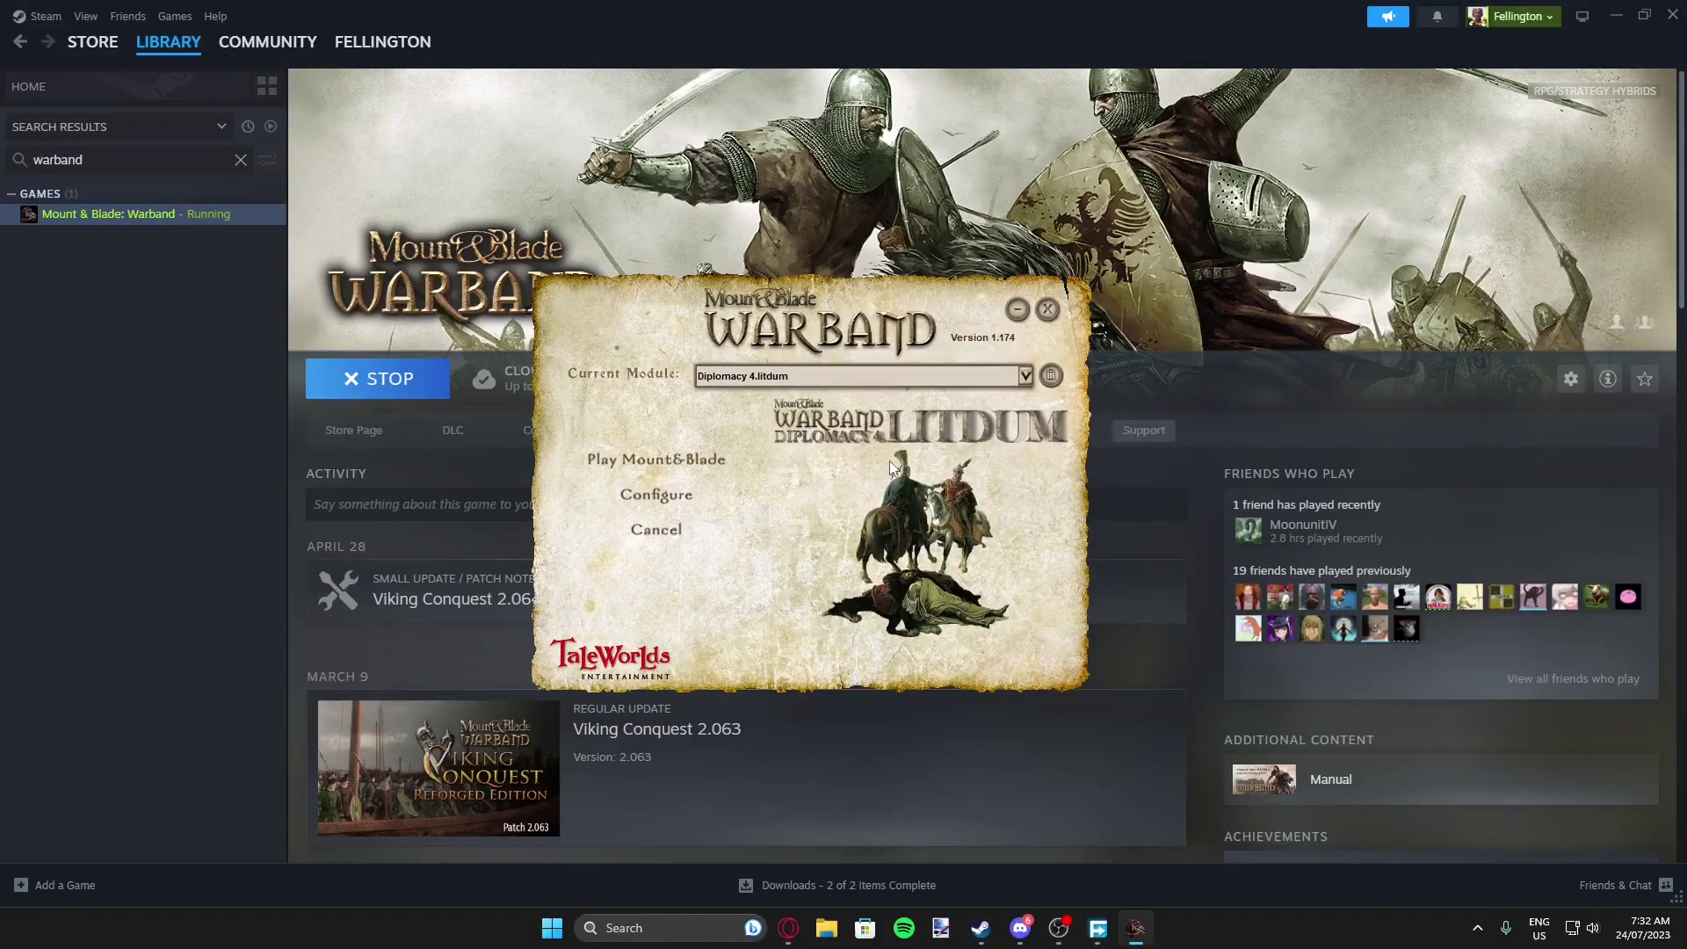
pyautogui.click(683, 459)
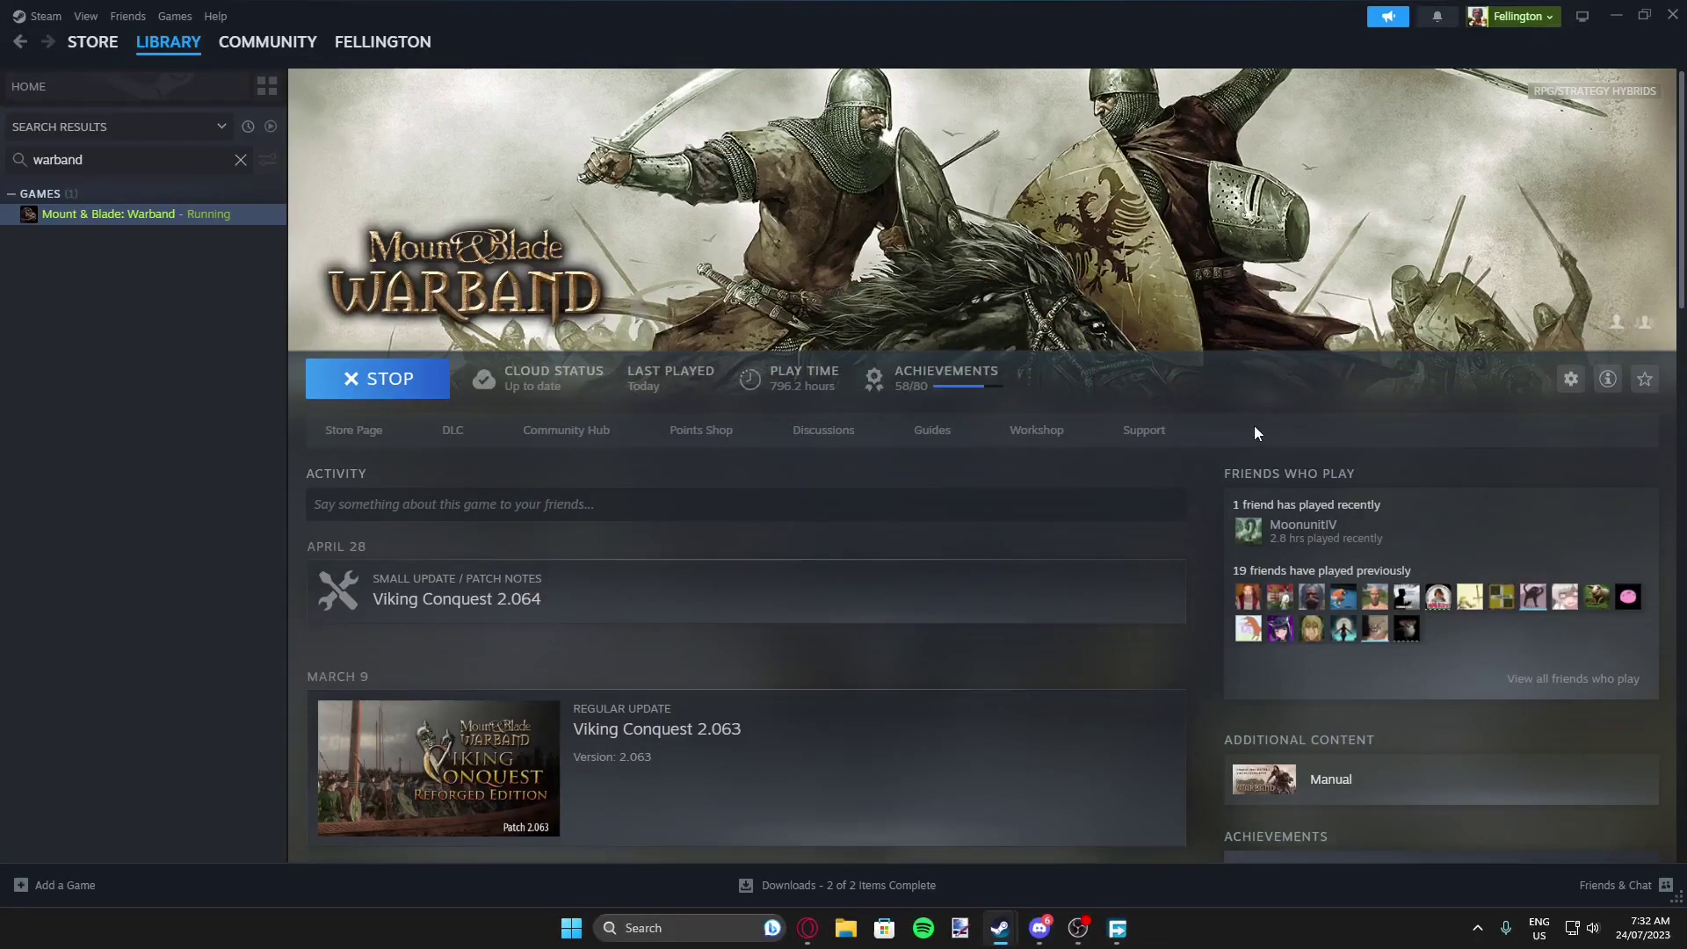